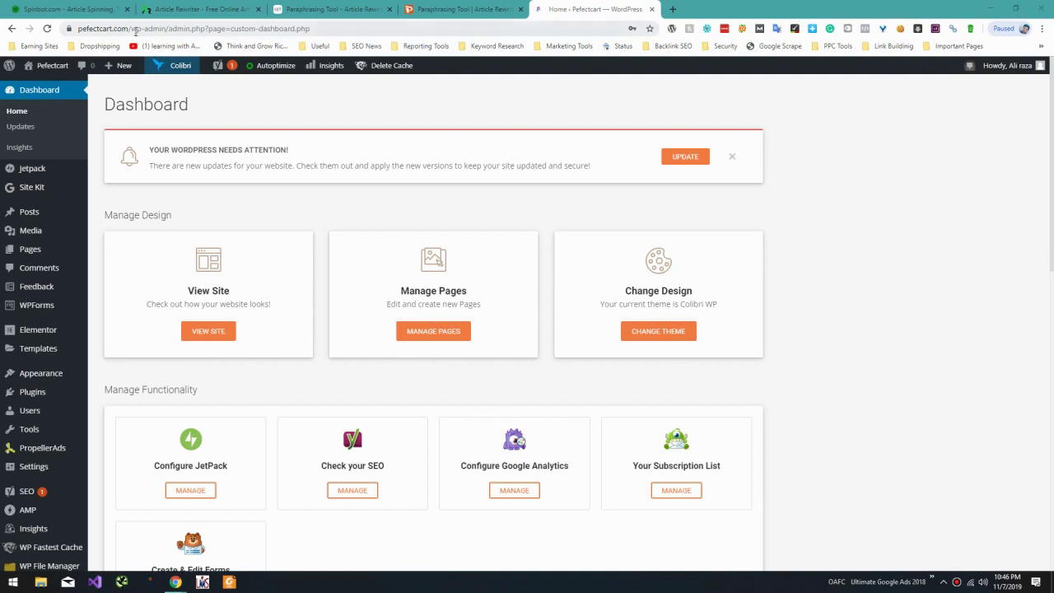
Look up pefectcart.com on who.is and examine the domain's expiry and registration dates
left_click_drag(138, 29, 2, 31)
key("ctrl+c")
key("ctrl+t")
type("who.is")
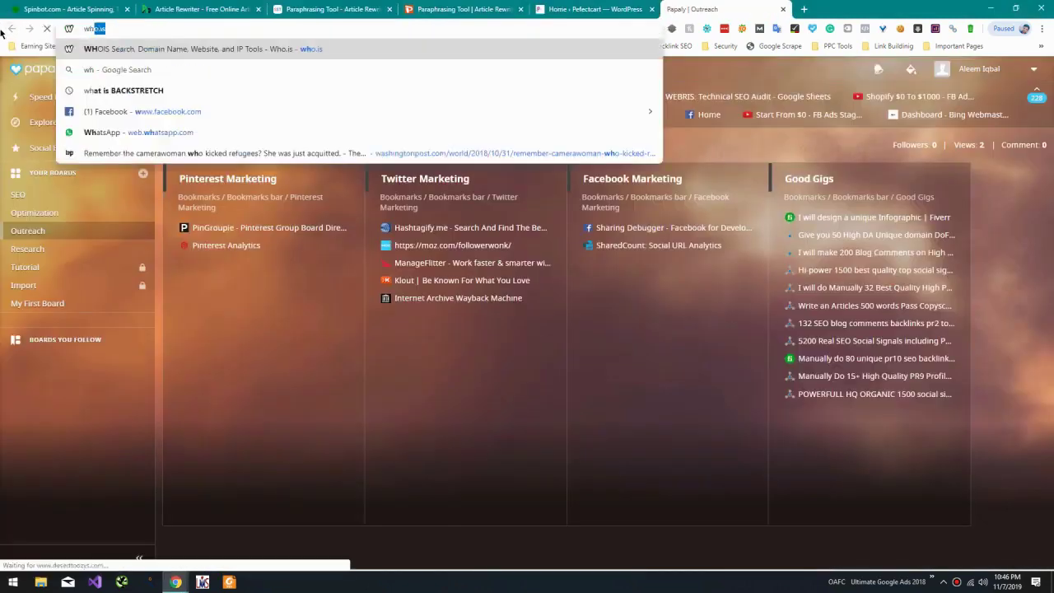
key("Return")
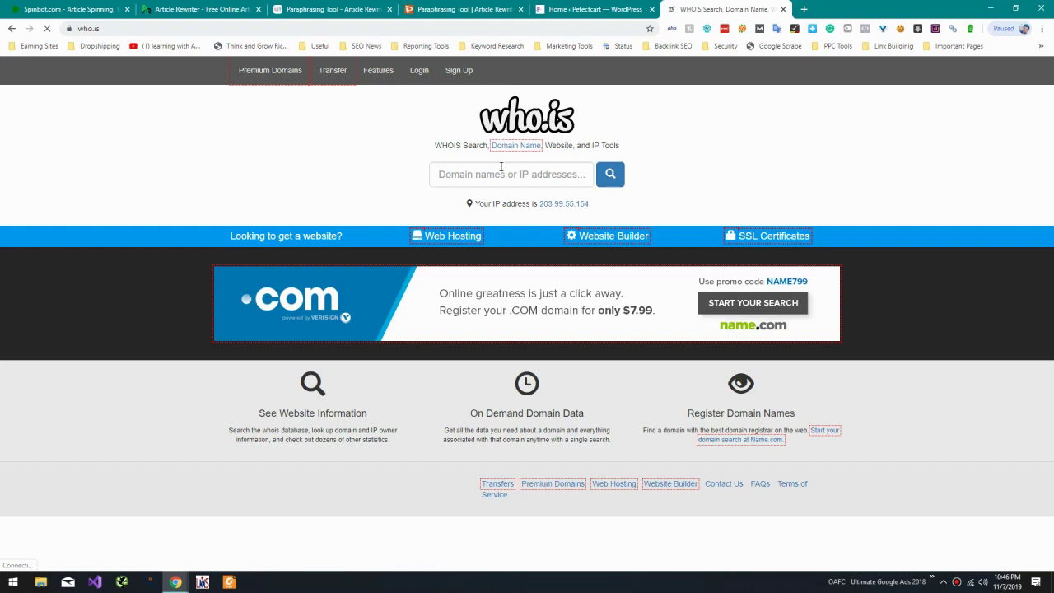
left_click(501, 169)
key("ctrl+v")
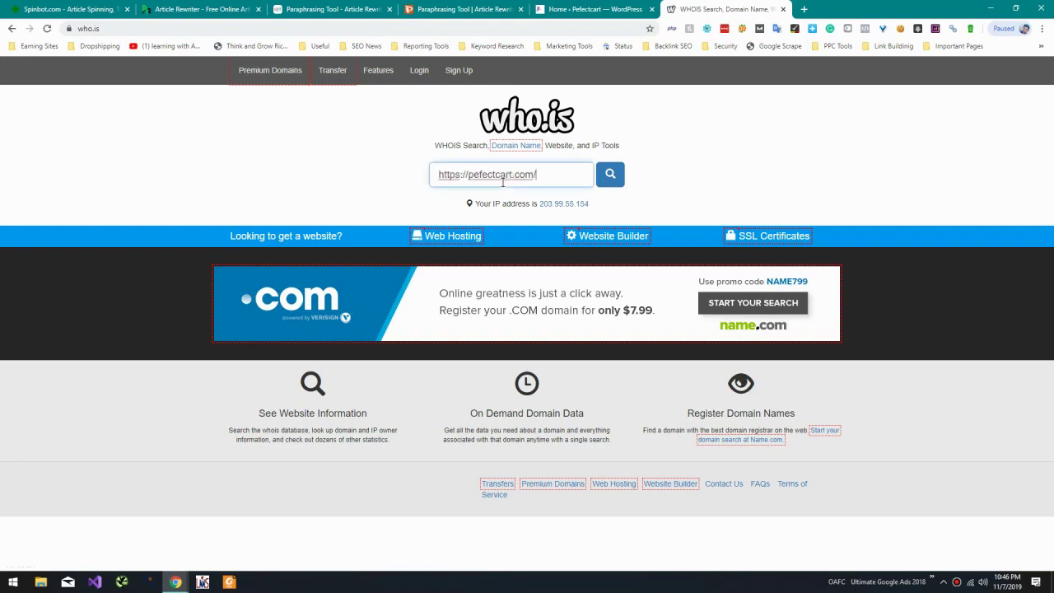
key("Return")
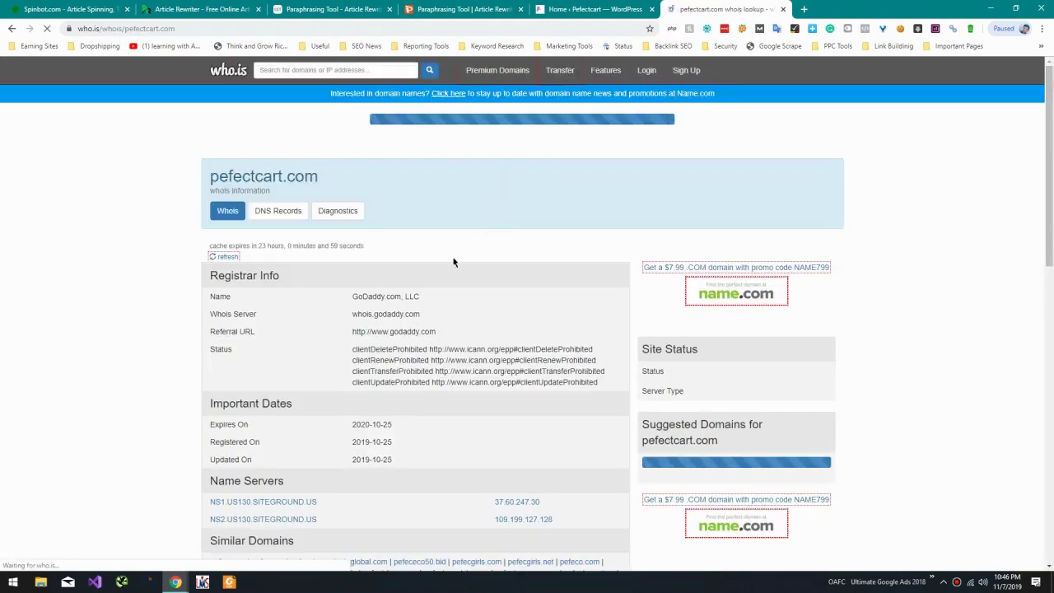
double_click(386, 514)
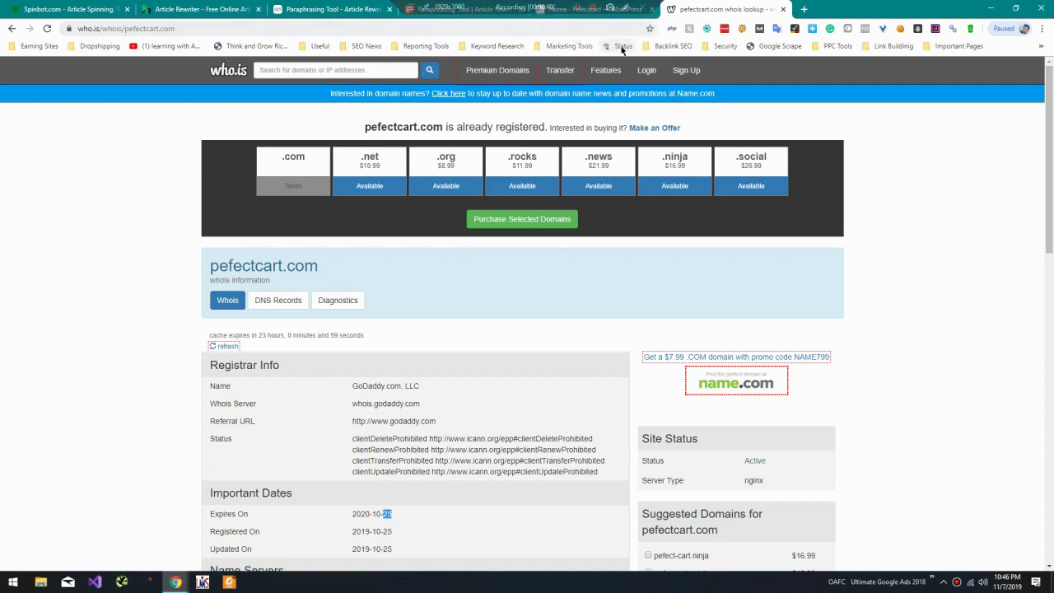
Return to the Pefectcart WordPress dashboard and view the list of all posts
left_click(592, 9)
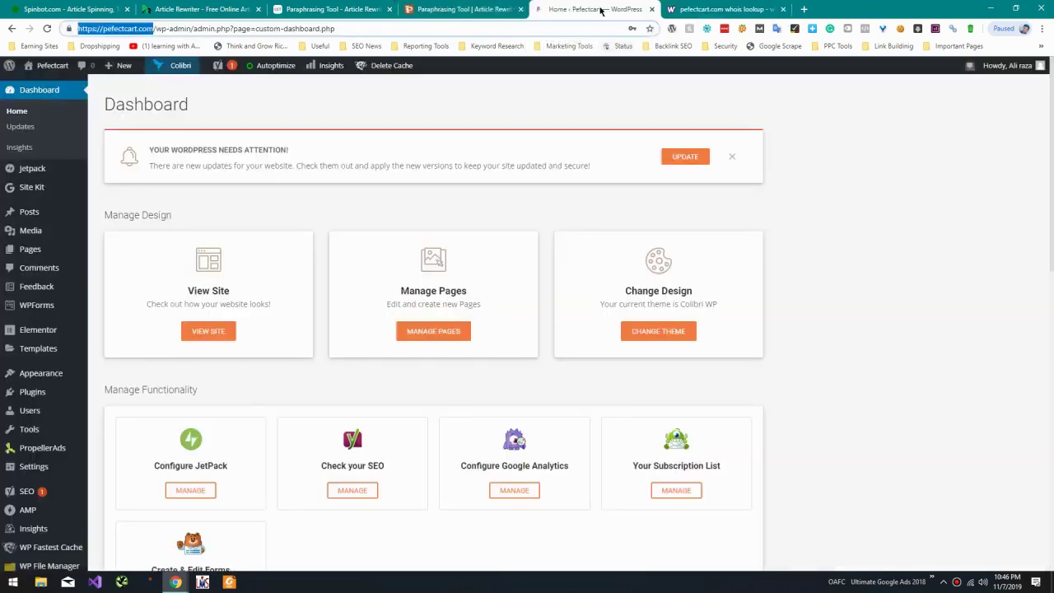
left_click(579, 228)
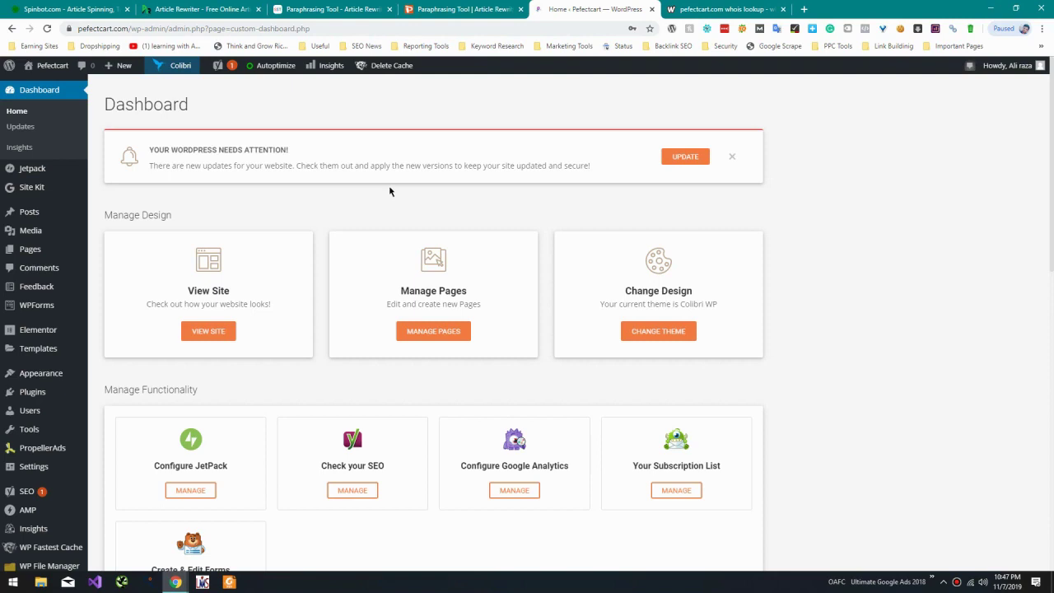
left_click(54, 219)
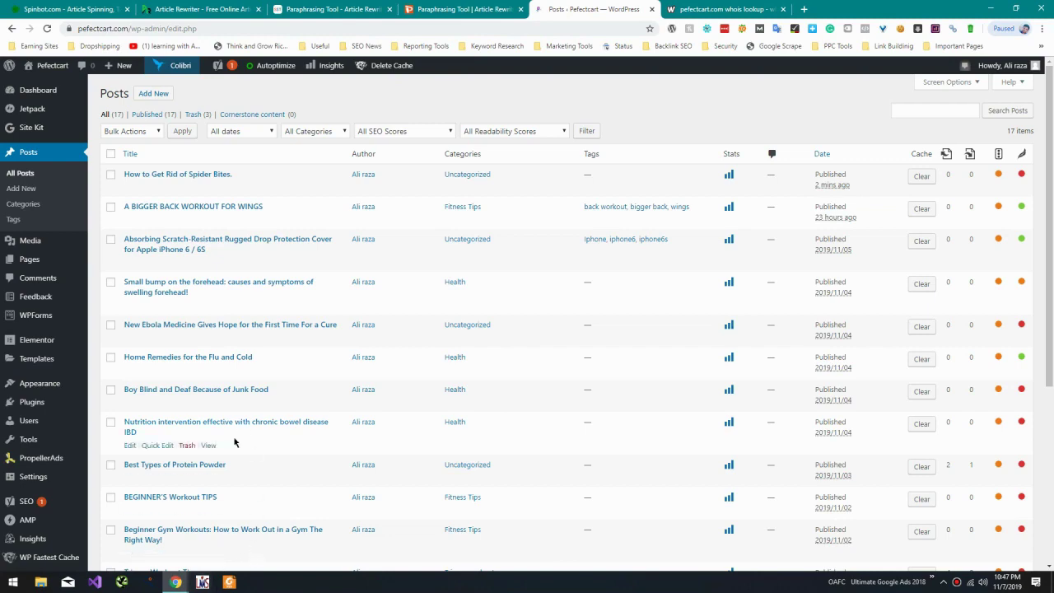
Switch to the Google AdSense browser window and review the open Gmail message "Your site is now ready to serve AdSense ads"
mouse_move(175, 582)
left_click(214, 559)
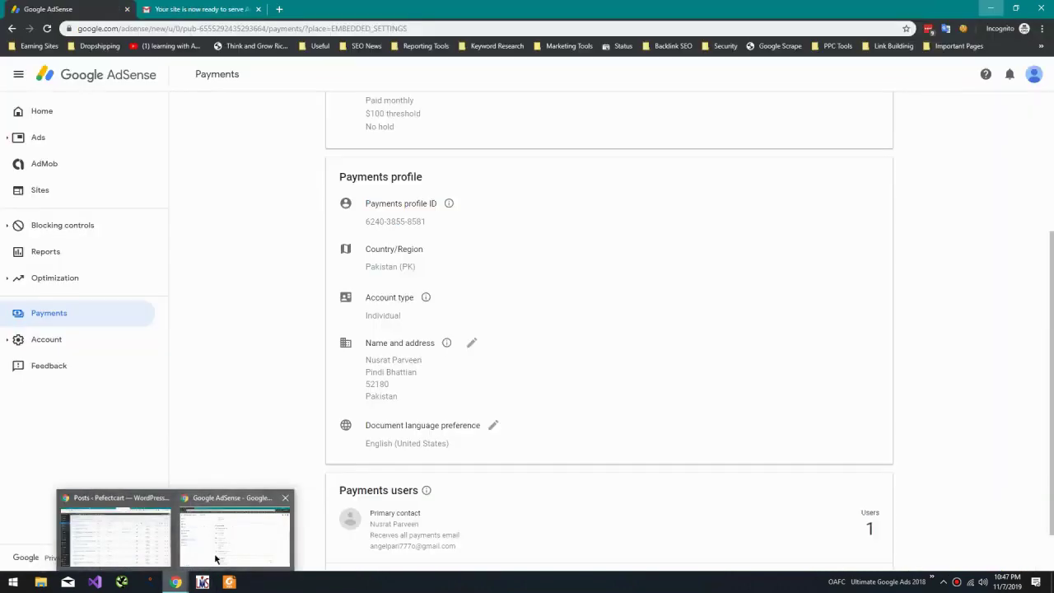
left_click(194, 8)
scroll(440, 293, "up", 2)
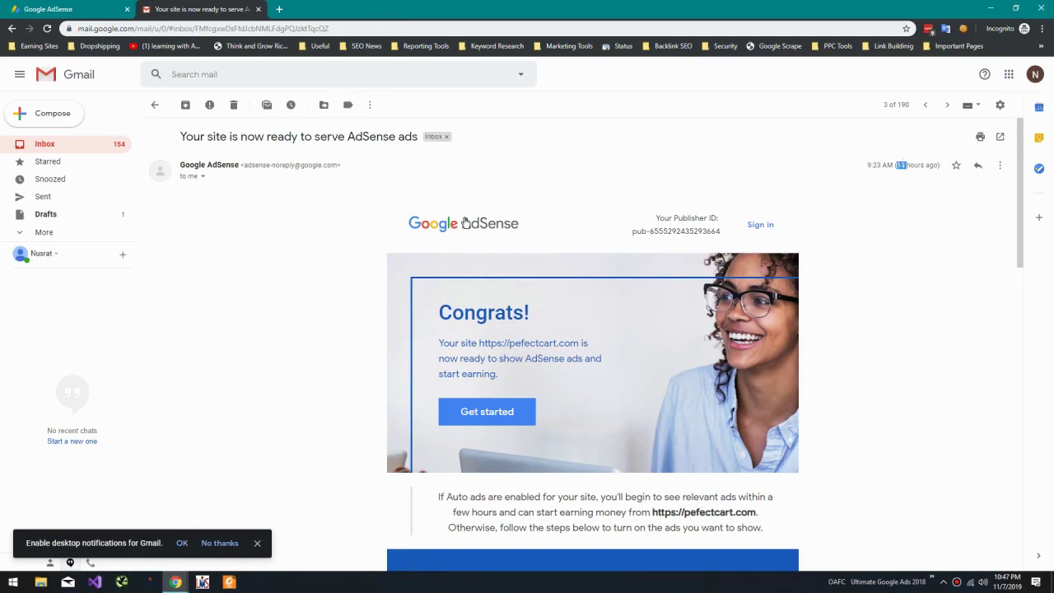
scroll(466, 223, "down", 3)
Look through the Gmail inbox and read the Google AdSense email about the site being ready to serve ads
left_click(39, 144)
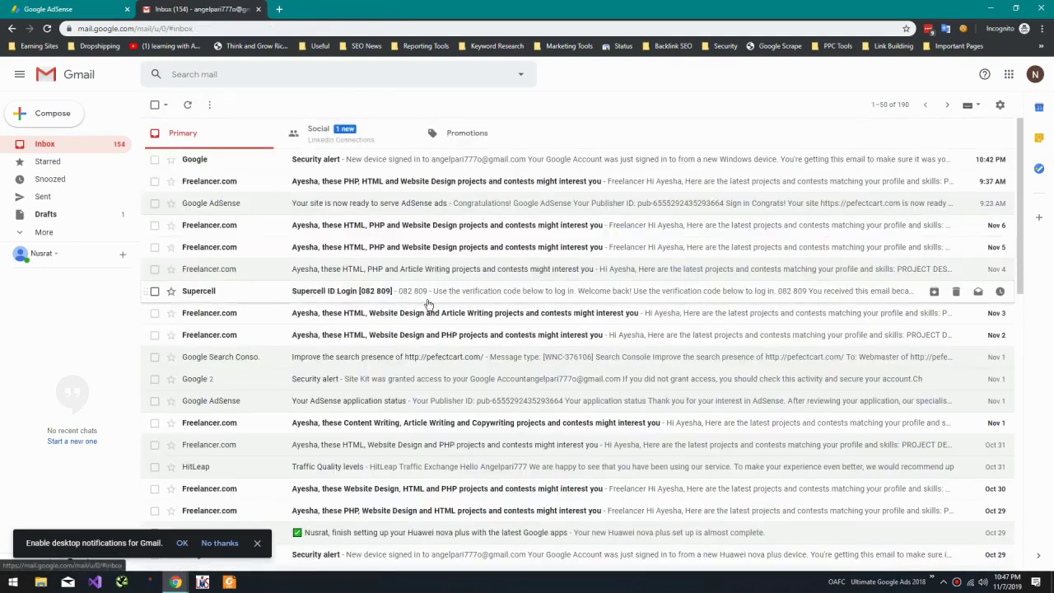
scroll(404, 263, "down", 1)
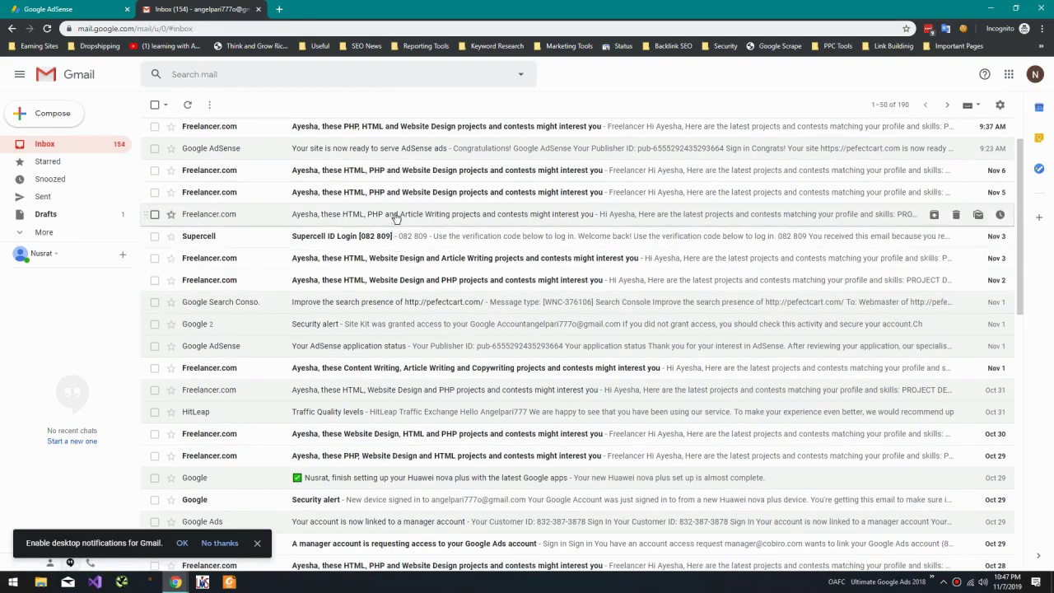
scroll(402, 215, "up", 1)
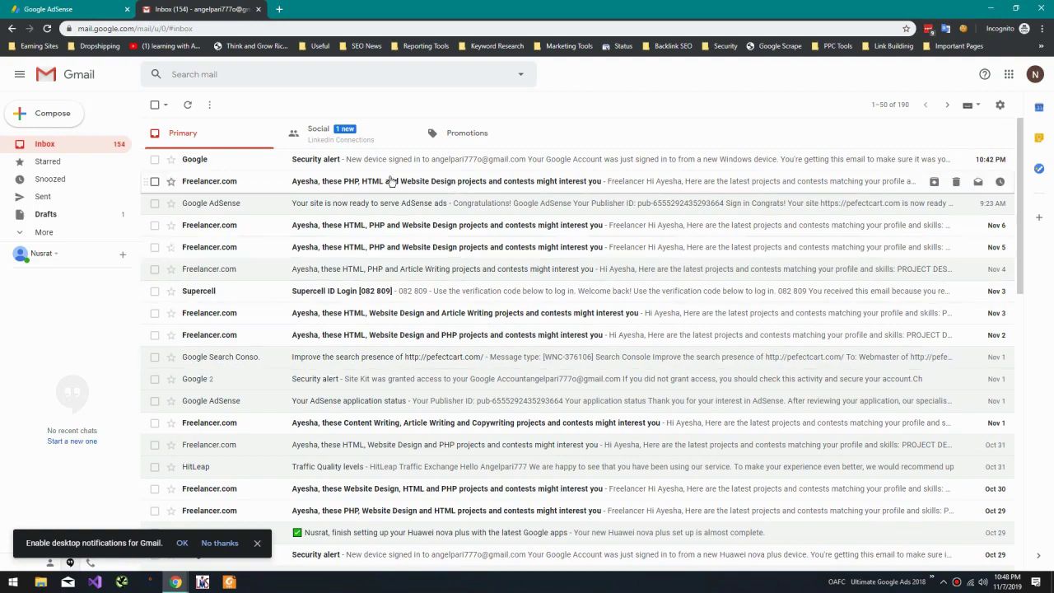
left_click(386, 205)
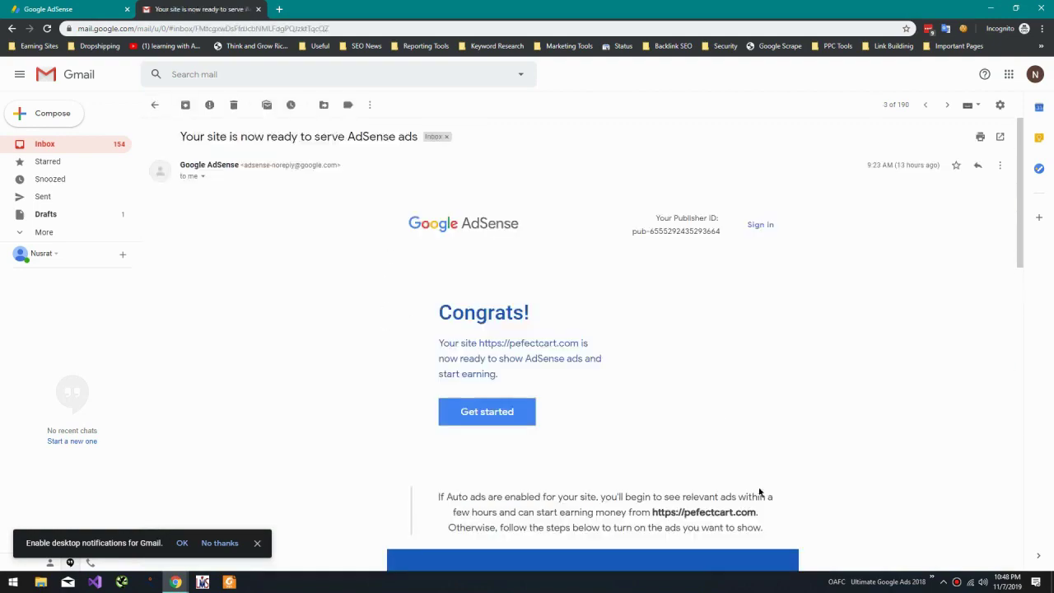
scroll(701, 364, "down", 2)
scroll(701, 364, "down", 3)
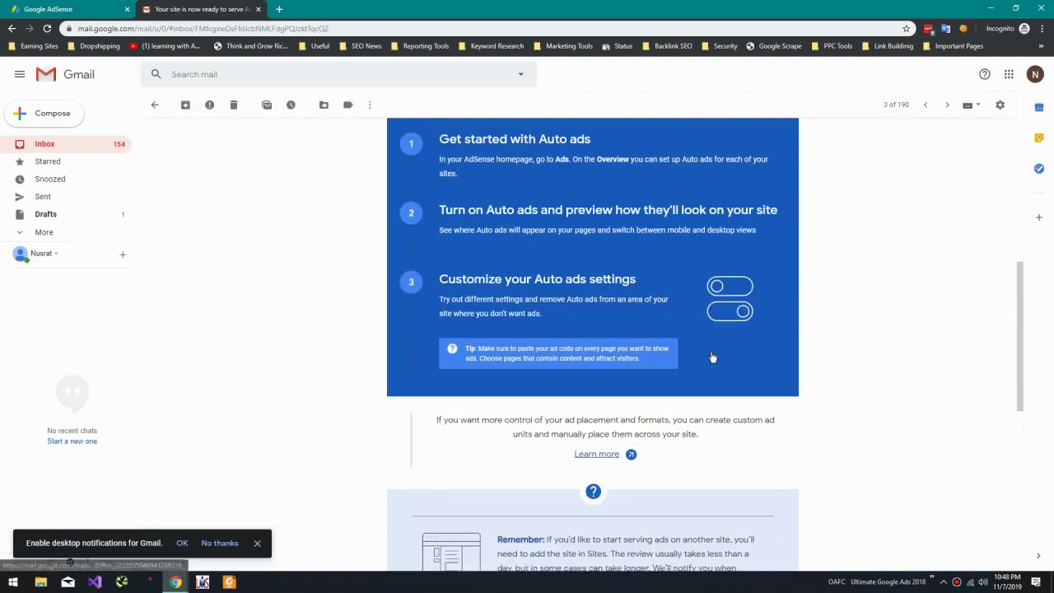
scroll(710, 362, "up", 5)
Return to the WordPress browser window and look over the already open article rewriter sites, including SmallSEOTools and Plagiarisma
key("alt+Tab")
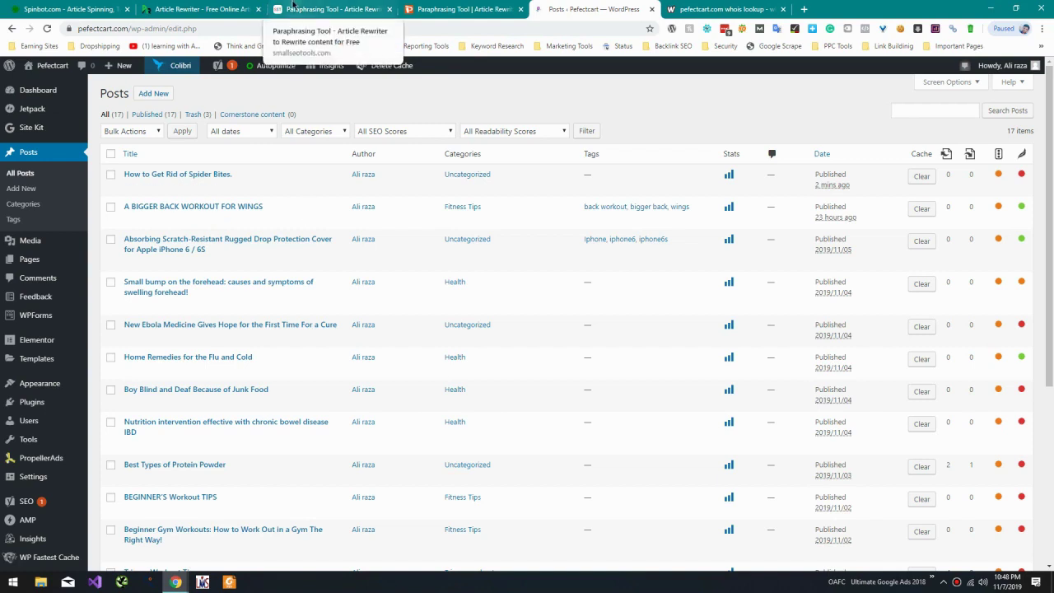
left_click(211, 5)
left_click(303, 8)
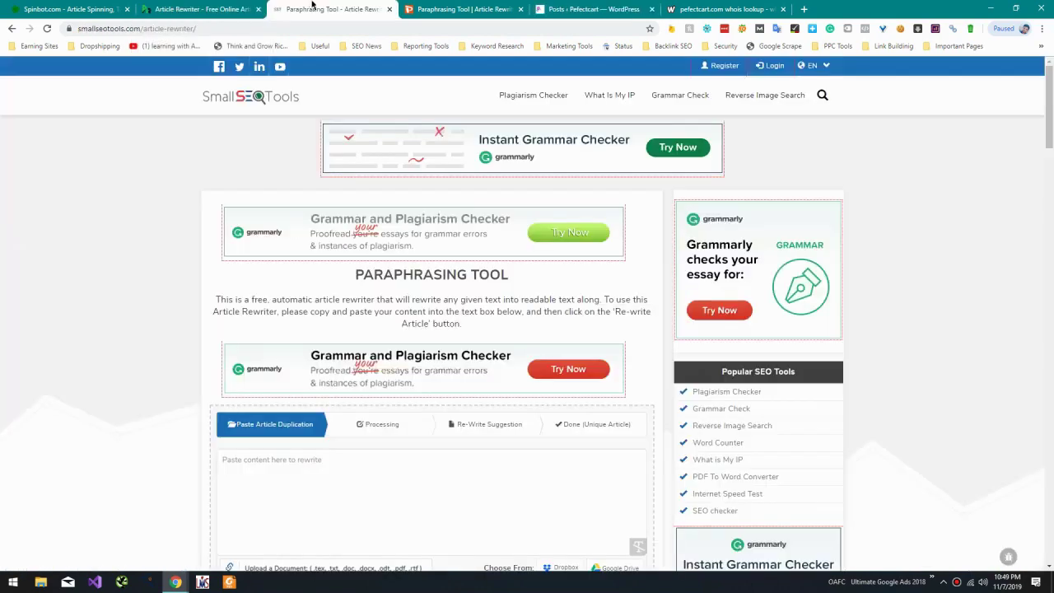
left_click(461, 8)
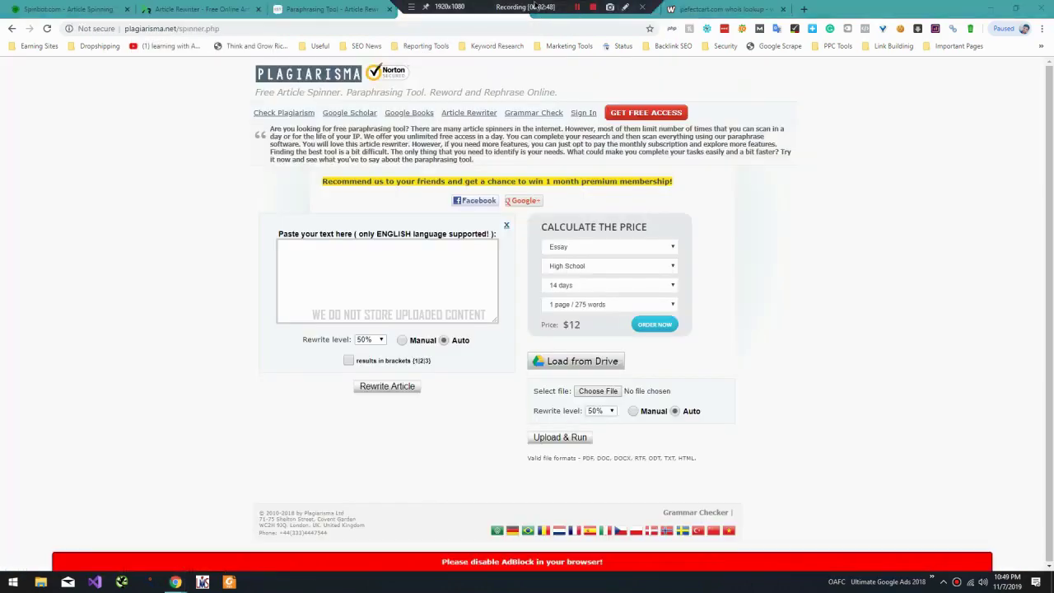
Start a new post in the Pefectcart WordPress admin
left_click(576, 9)
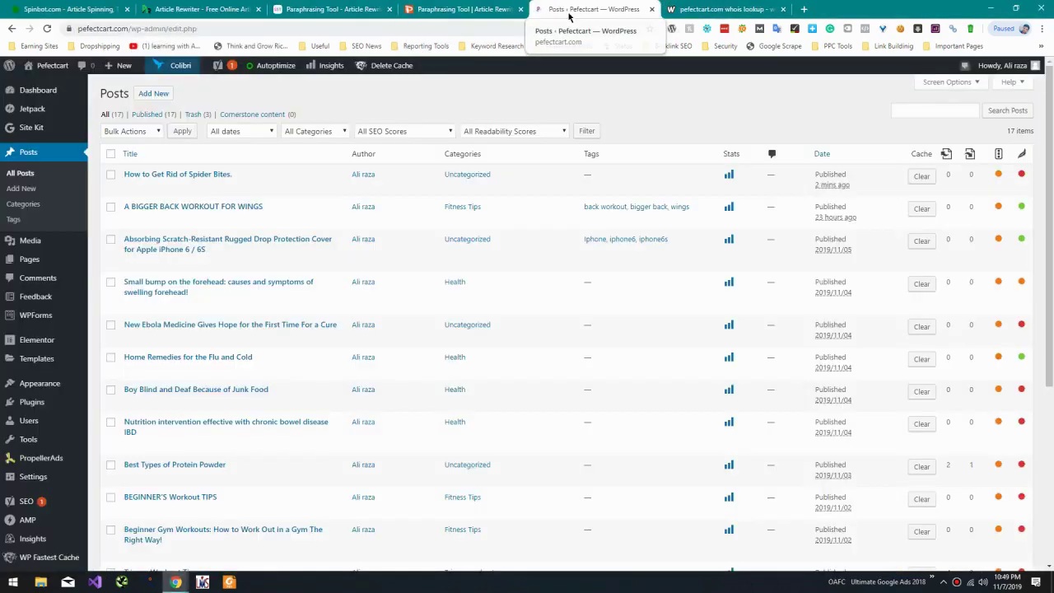
left_click(10, 189)
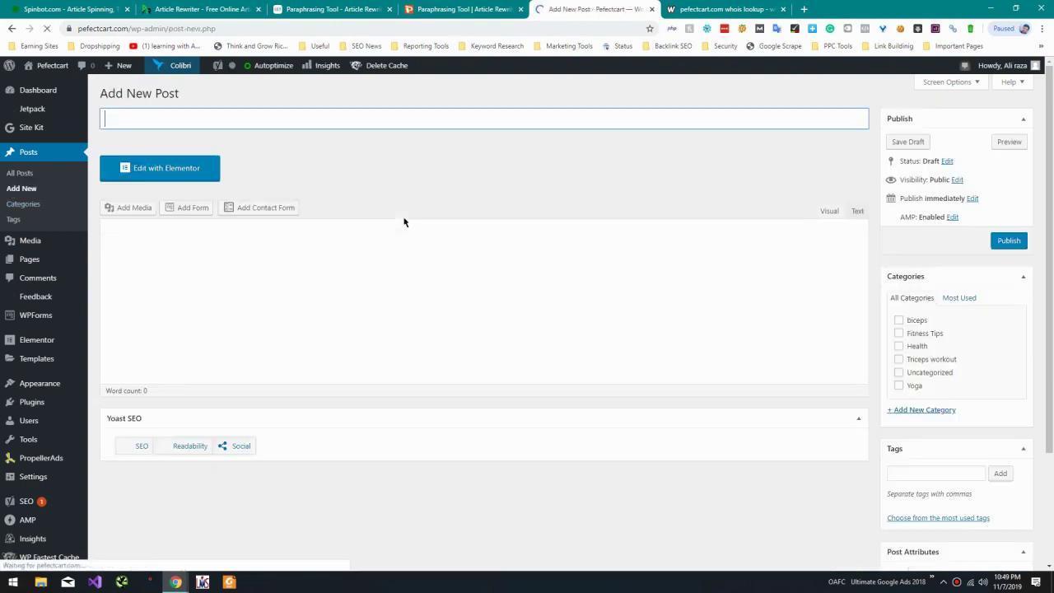
Open the live Pefectcart site in a separate tab and look through its published posts
mouse_move(35, 65)
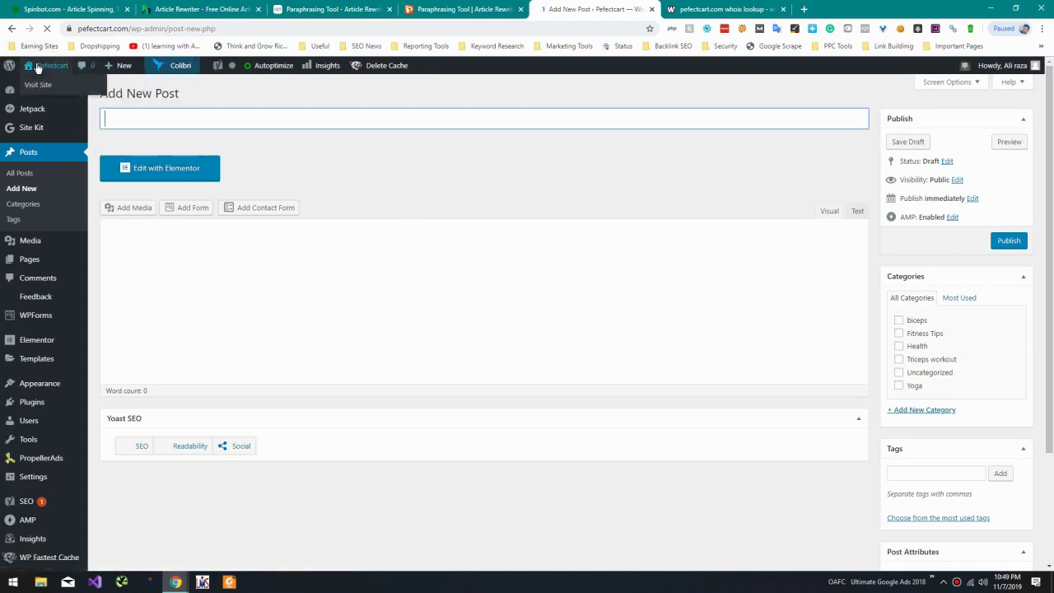
middle_click(39, 86)
left_click(708, 9)
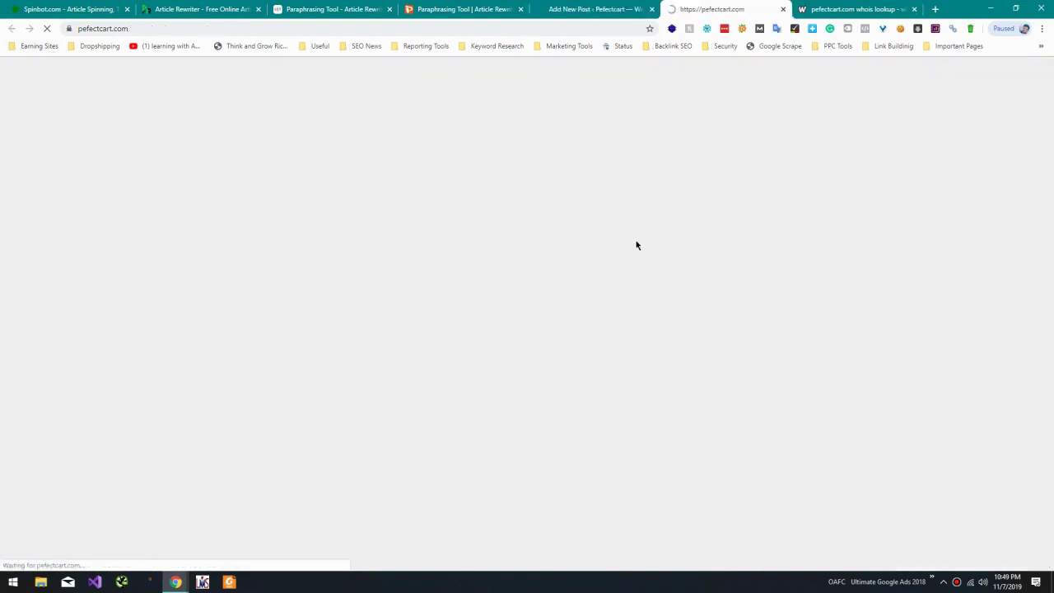
scroll(635, 245, "down", 15)
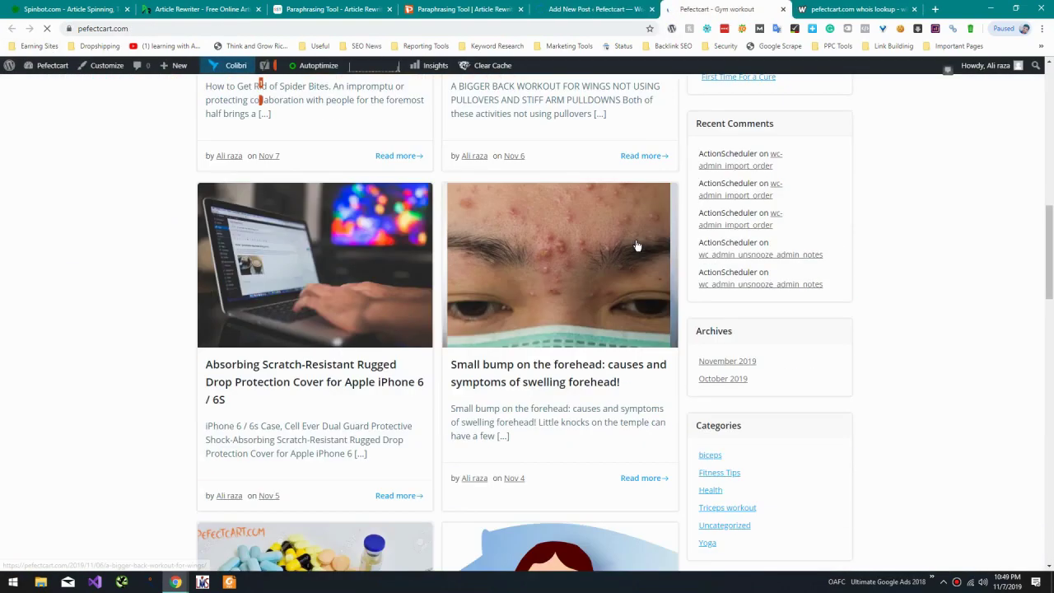
scroll(635, 244, "down", 10)
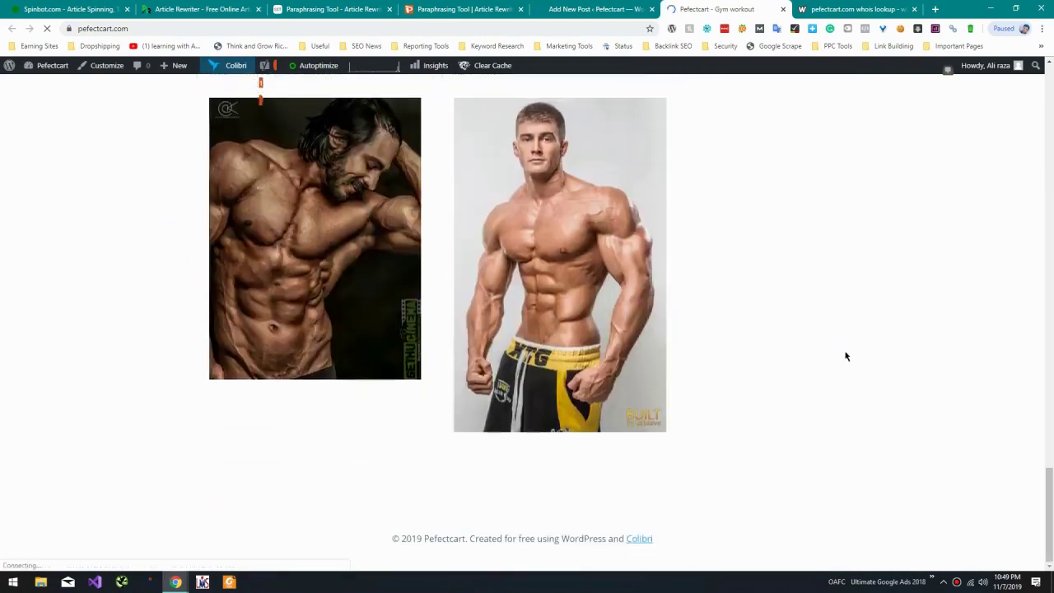
scroll(840, 152, "up", 20)
key("ctrl+shift+Tab")
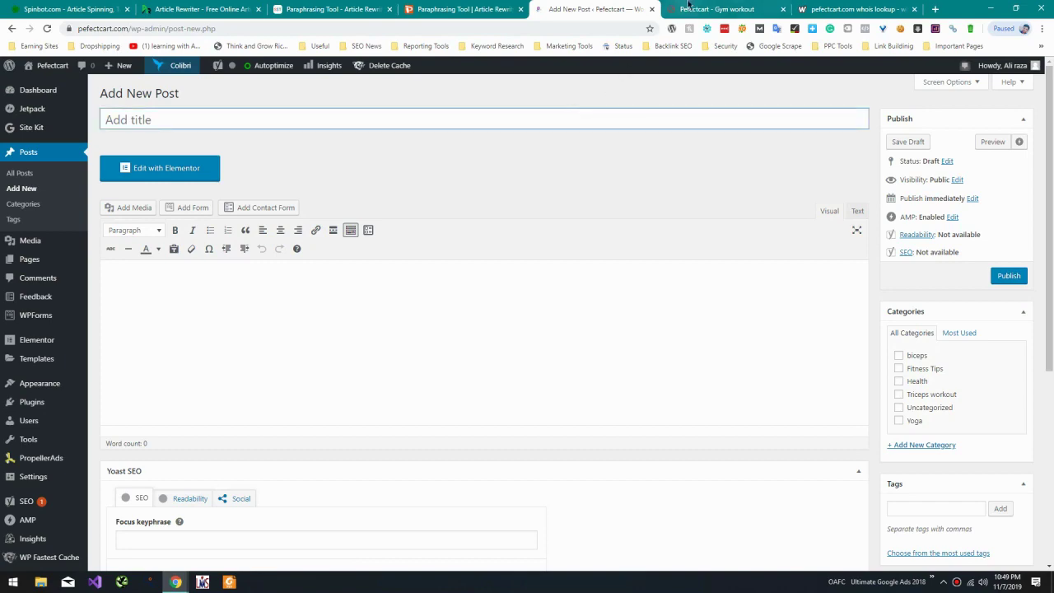
key("ctrl+Tab")
scroll(648, 144, "down", 8)
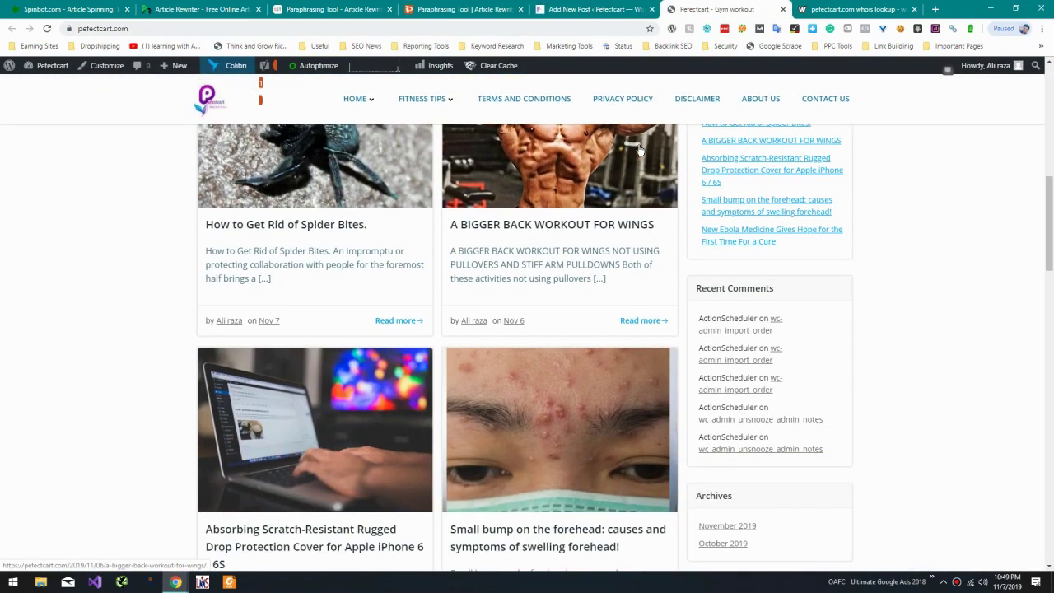
Search Google Images for "body building" and open the t-nation.com article "12 Truths About Bodybuilding Training"
key("ctrl+t")
type("body bu")
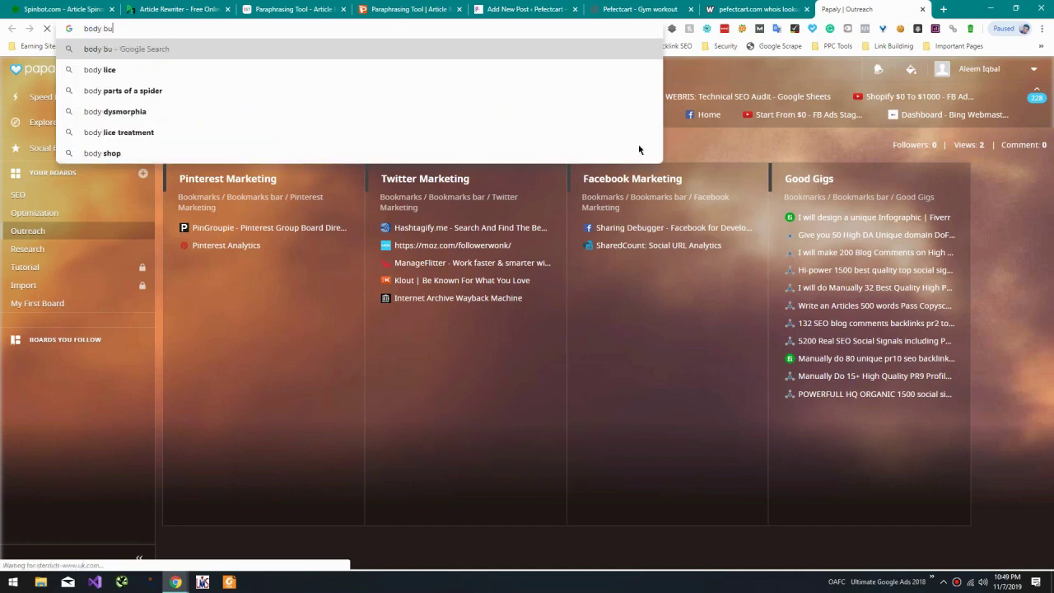
type("ilding")
key("Return")
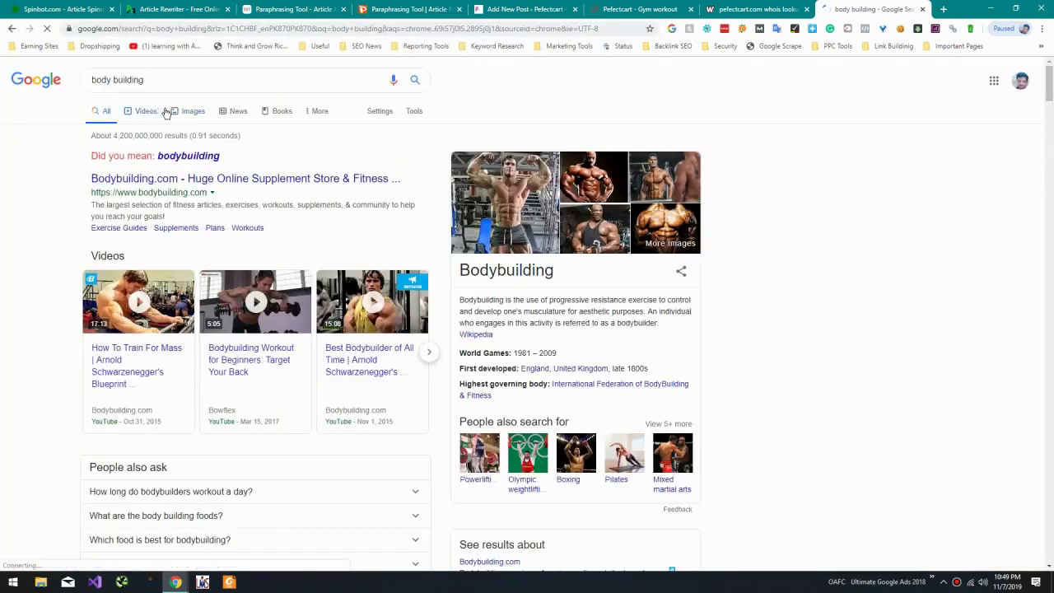
left_click(171, 112)
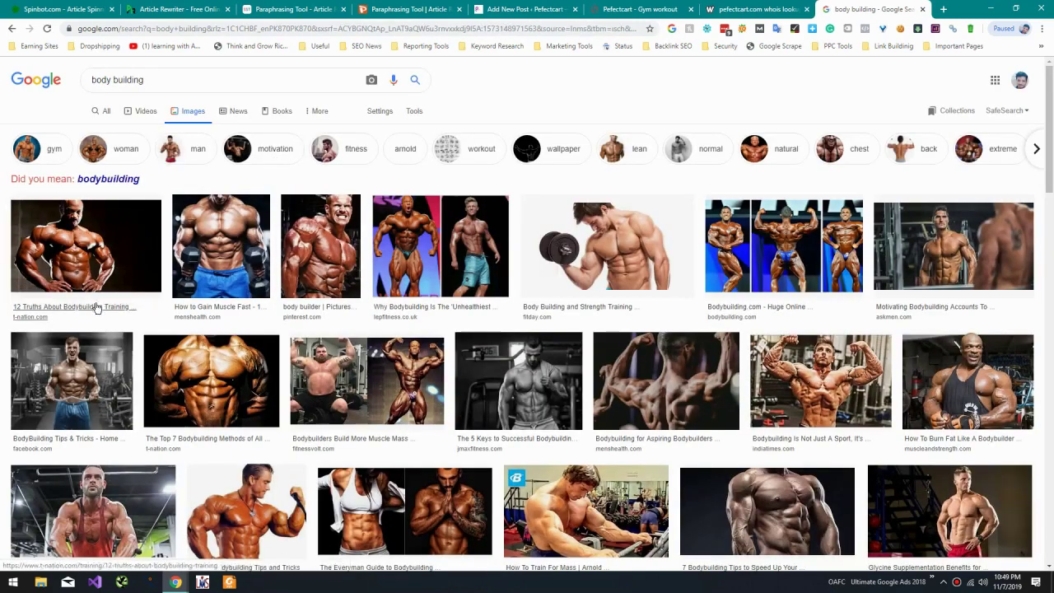
left_click(96, 307)
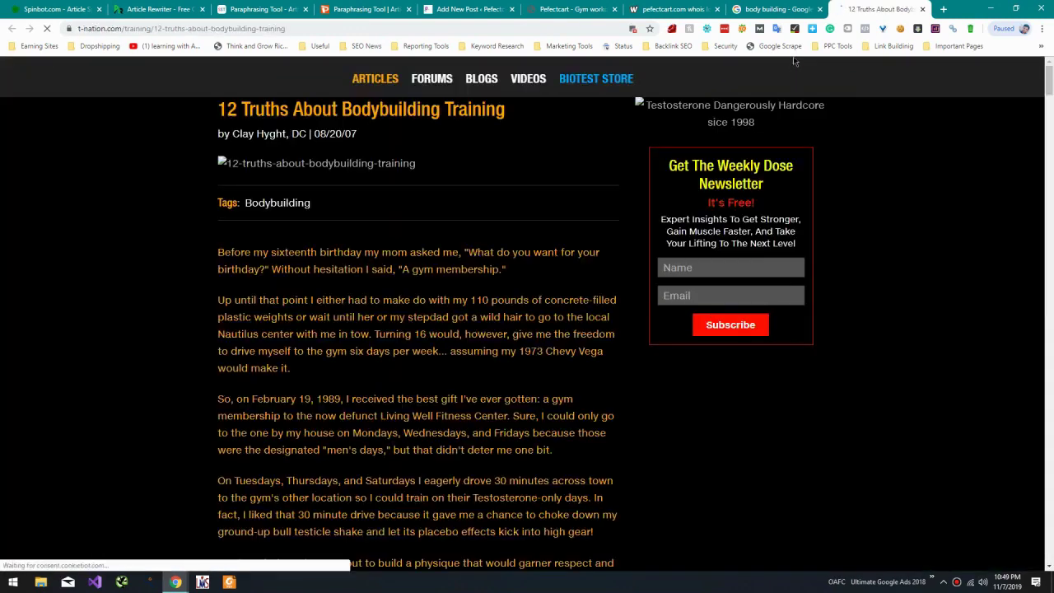
Examine the bodybuilding article's title and view the Prepostseo Article Rewriter page
left_click_drag(504, 114, 247, 115)
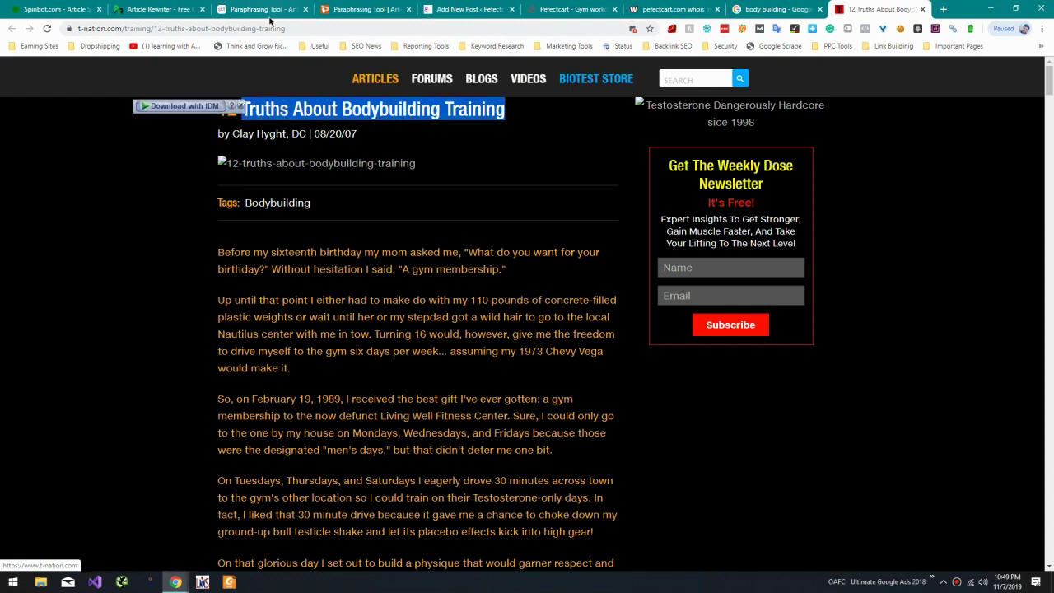
left_click(206, 172)
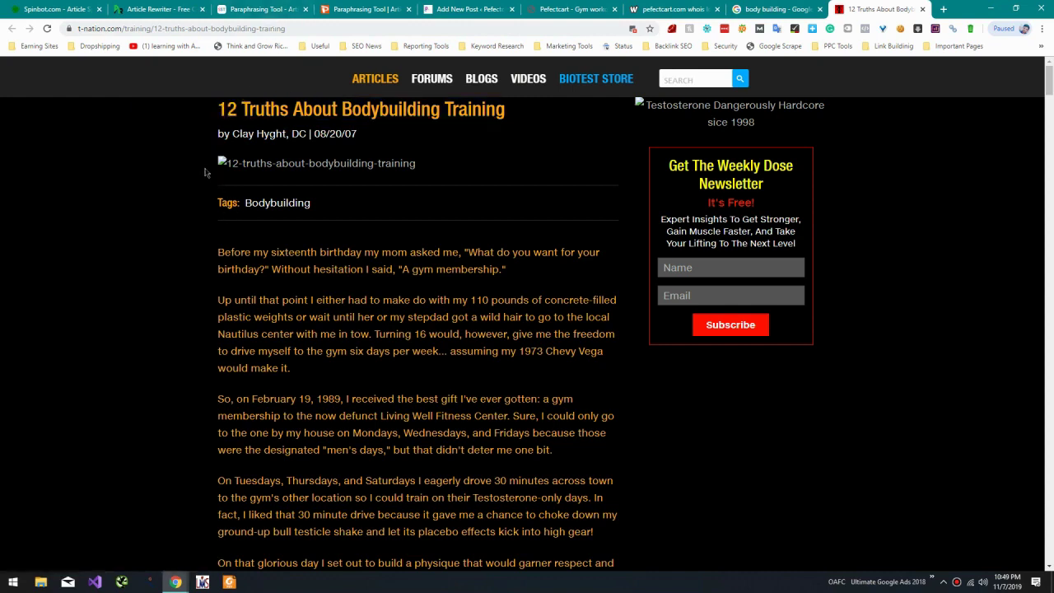
left_click(154, 9)
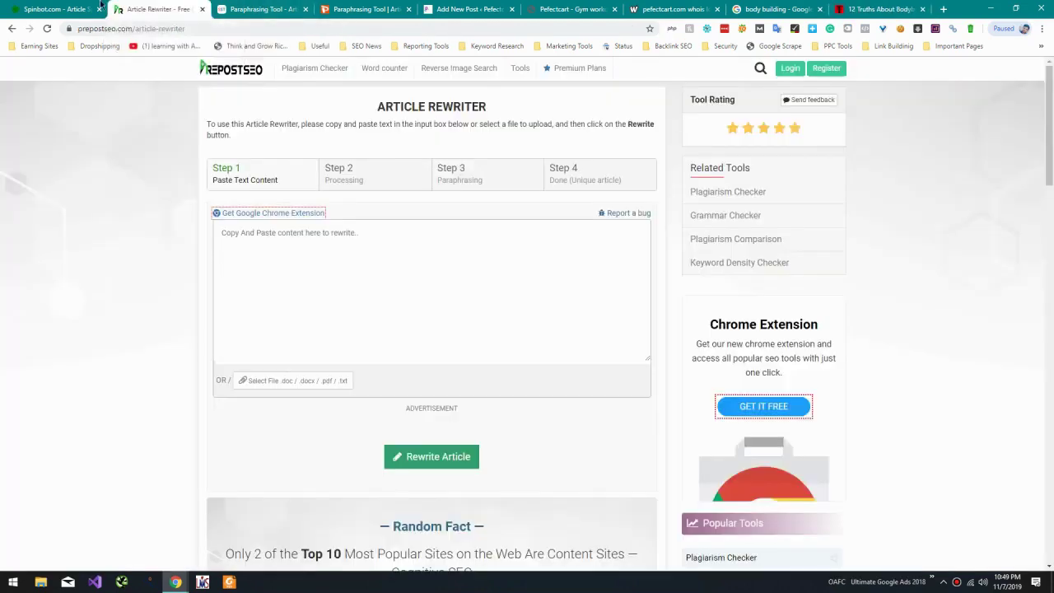
Title the new Pefectcart post "There are 12 things that you need to do before body building"
left_click(468, 9)
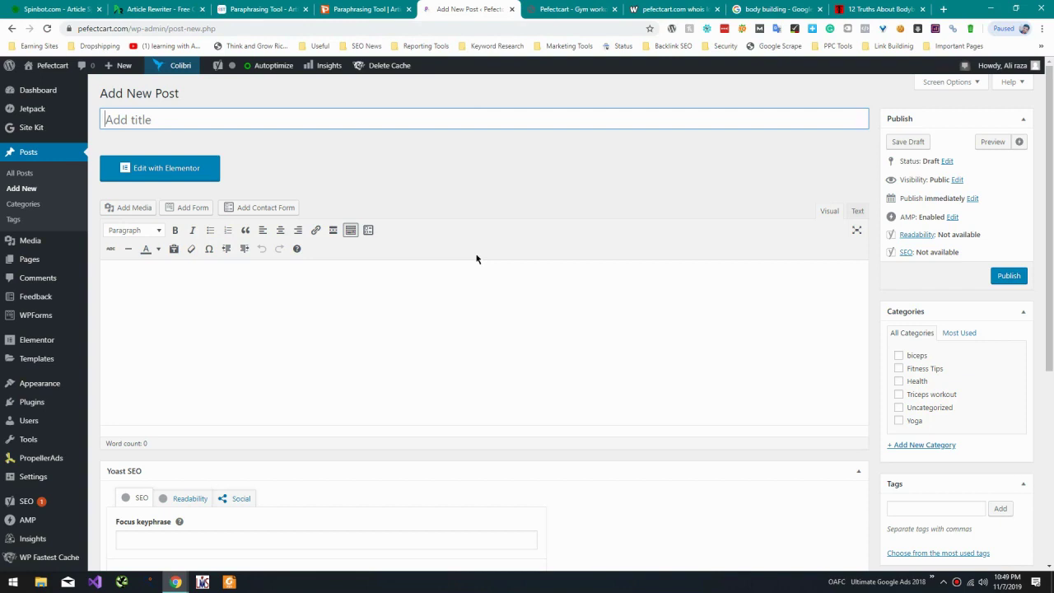
type("Th")
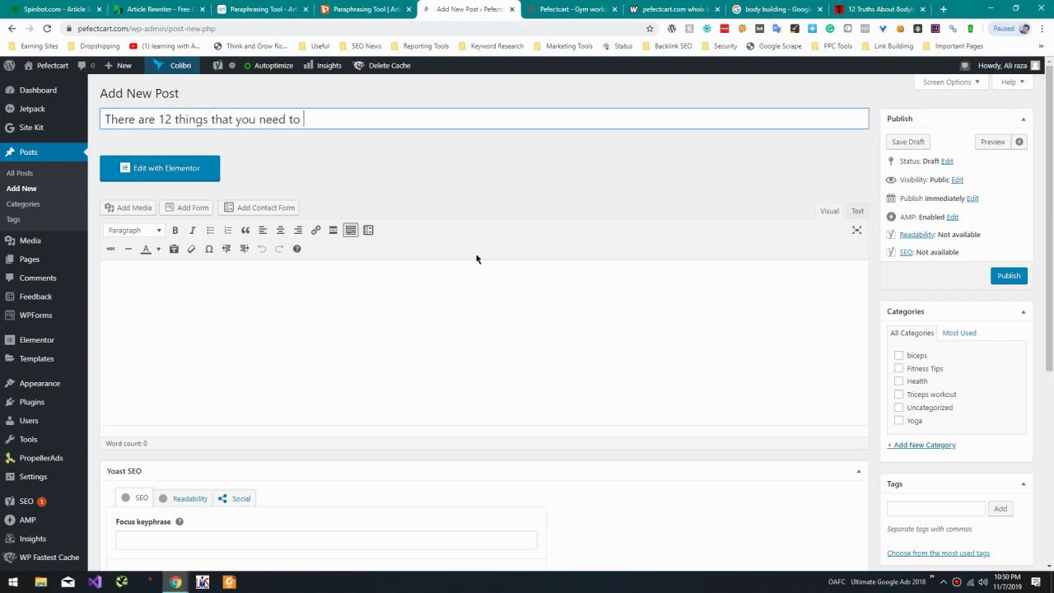
type("before body building")
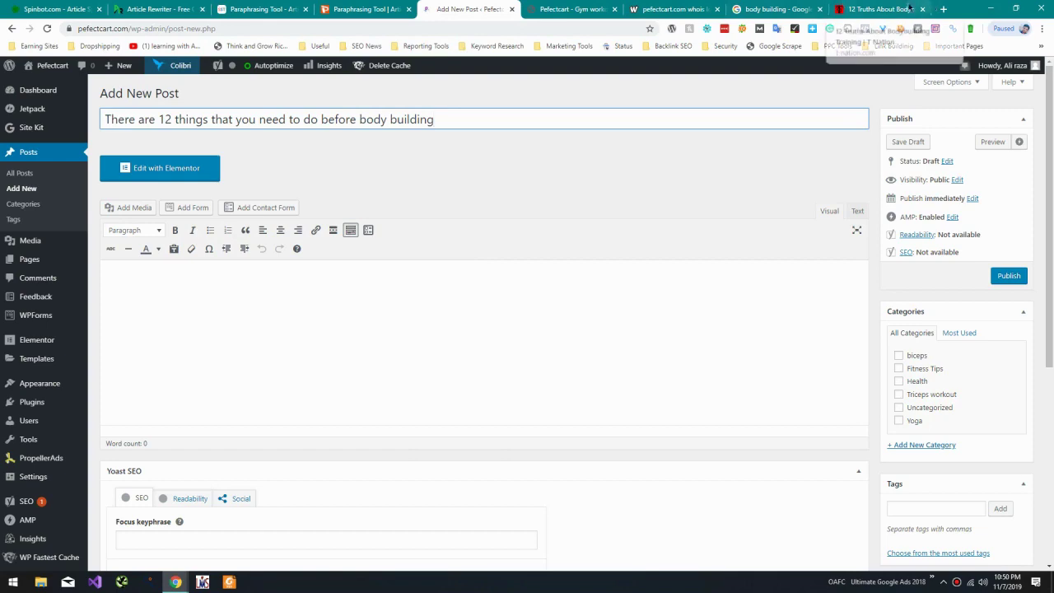
Copy the t-nation.com article's full text, from "Before my sixteenth birthday" through the end of its Conclusion
left_click_drag(886, 6, 578, 7)
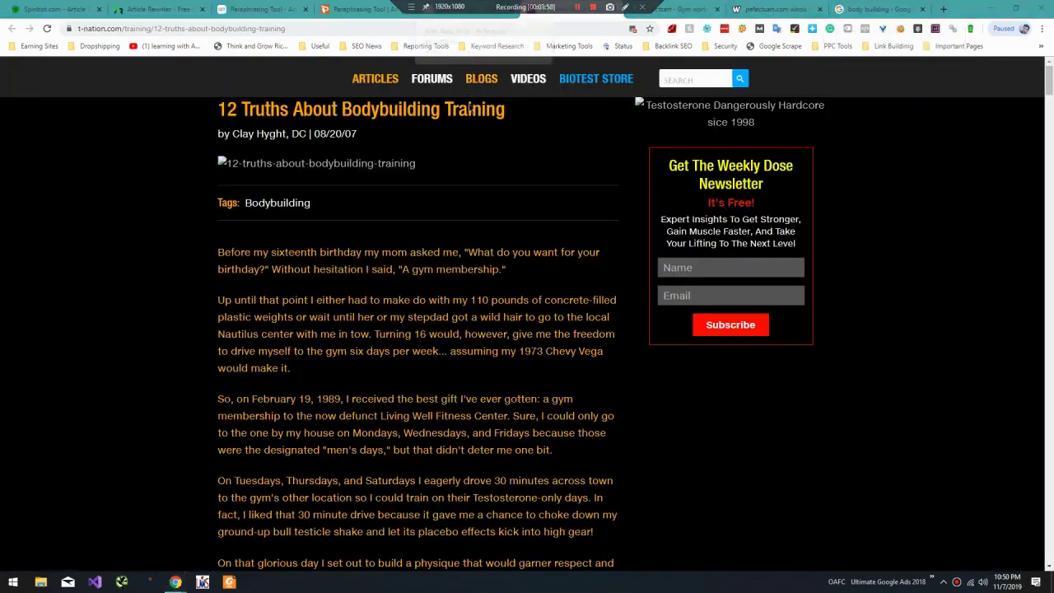
scroll(260, 180, "down", 2)
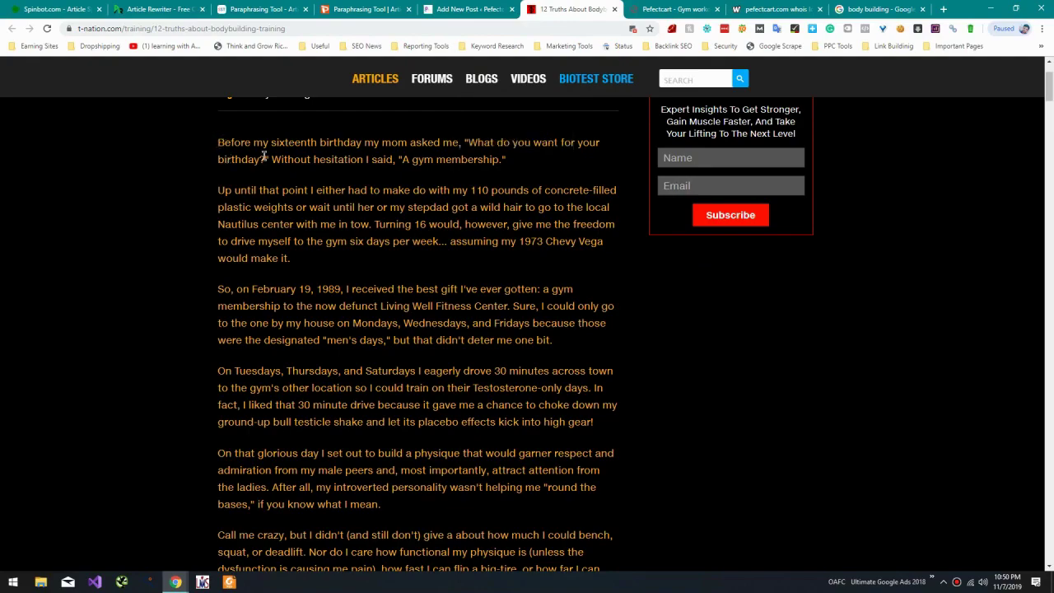
left_click_drag(217, 144, 519, 304)
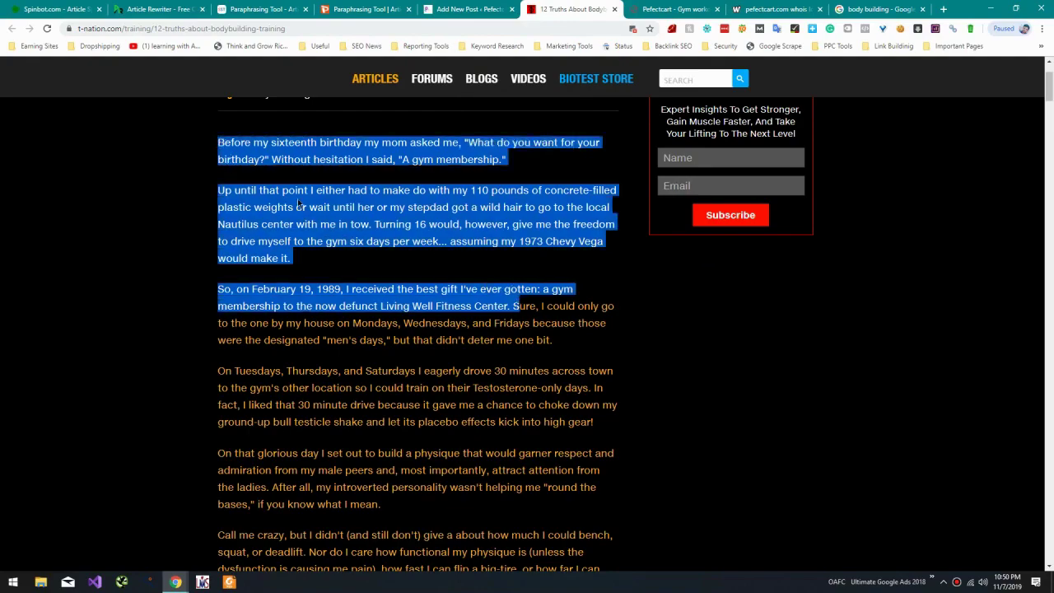
scroll(298, 204, "down", 20)
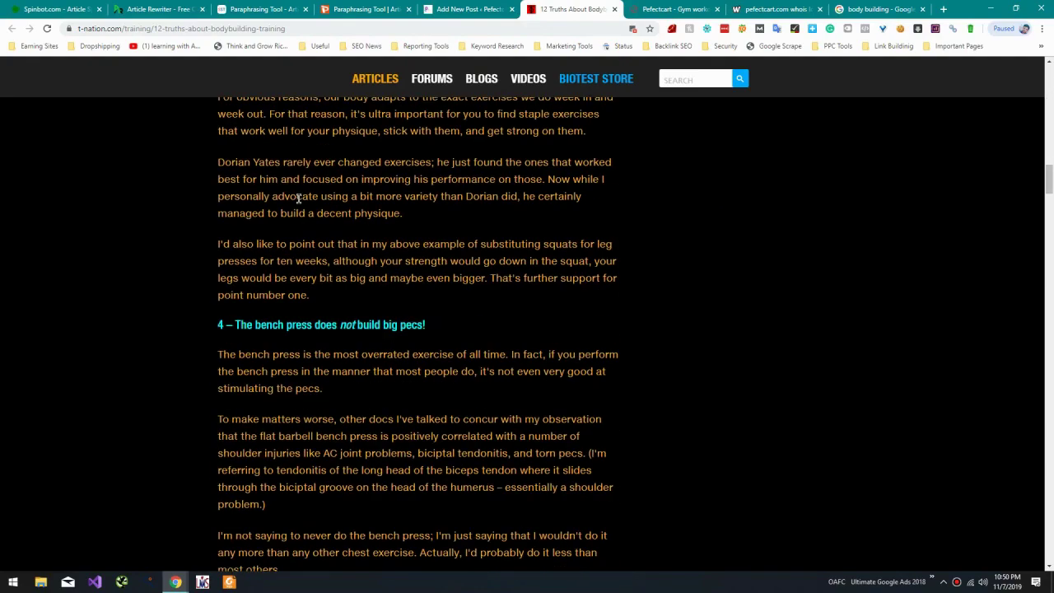
scroll(298, 198, "down", 20)
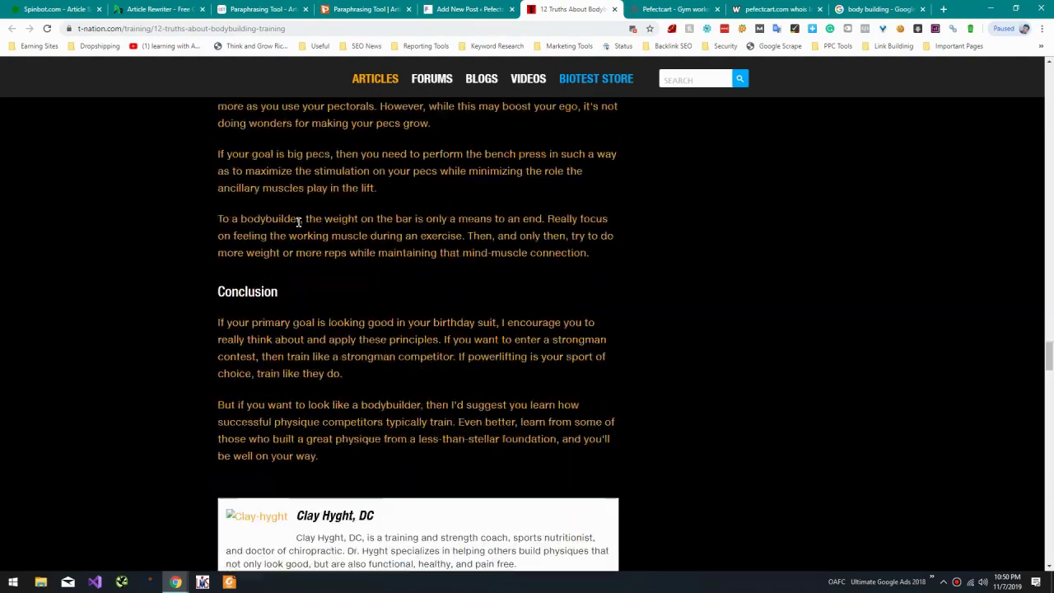
scroll(298, 221, "down", 5)
scroll(329, 239, "up", 4)
left_click(394, 355, "shift")
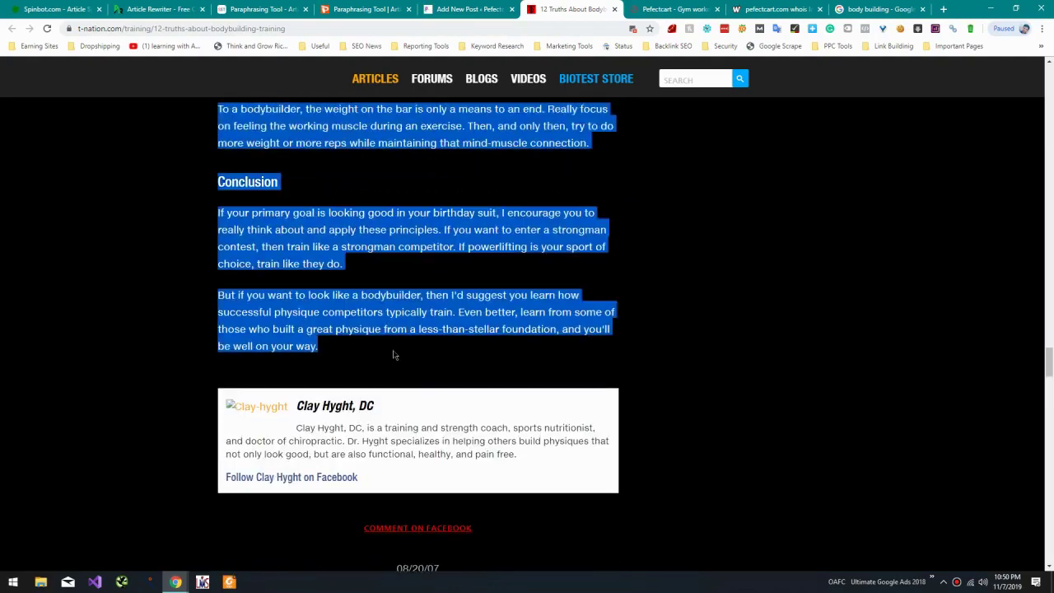
left_click(74, 9)
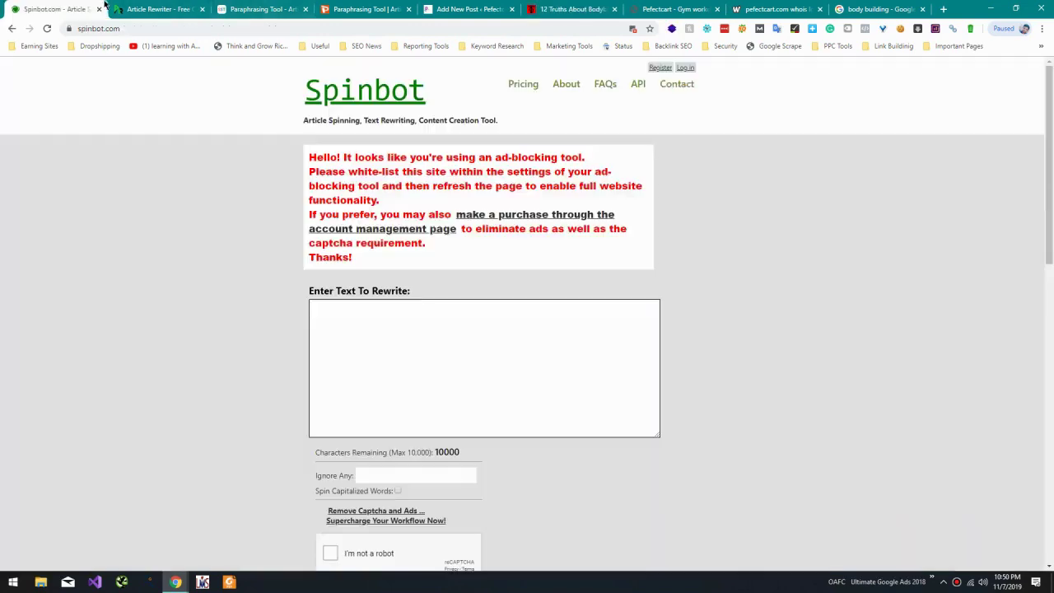
left_click(138, 7)
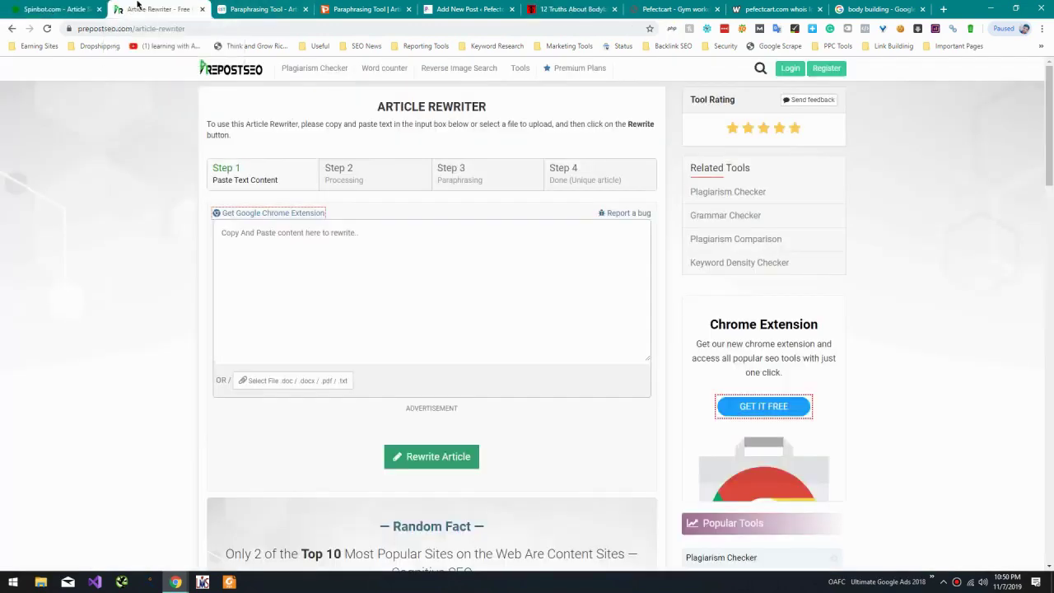
left_click(257, 257)
key("ctrl+v")
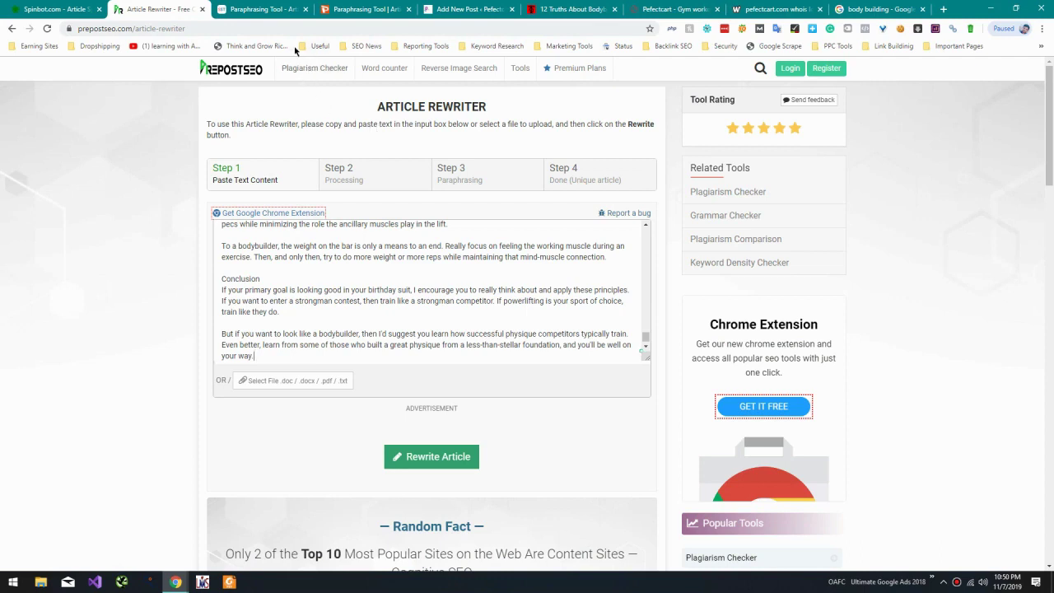
key("ctrl+z")
Turn off Adblock Plus ad blocking for spinbot.com and refresh the Spinbot page
left_click(49, 9)
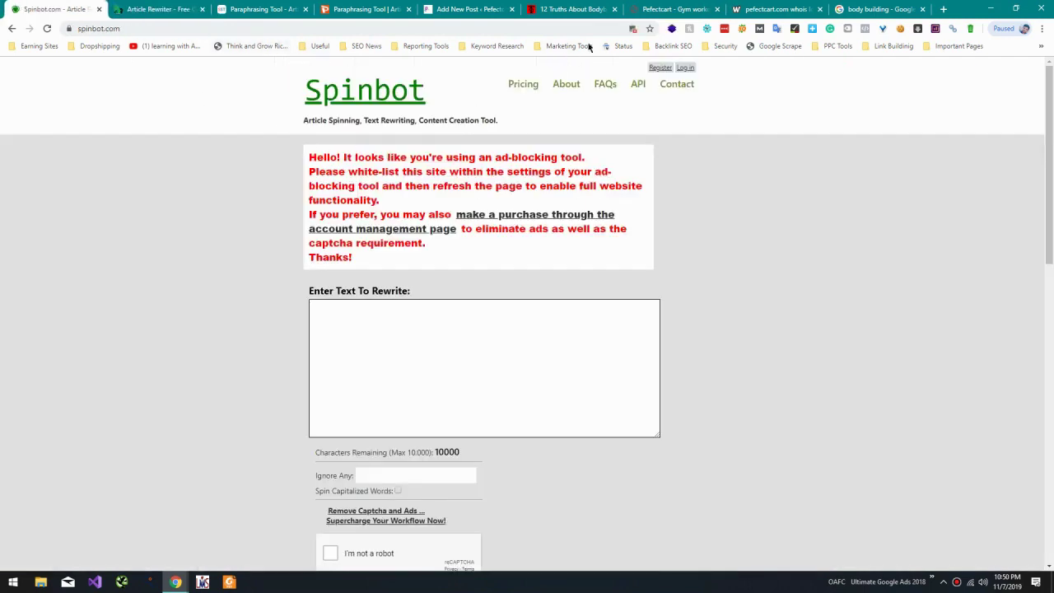
left_click(632, 28)
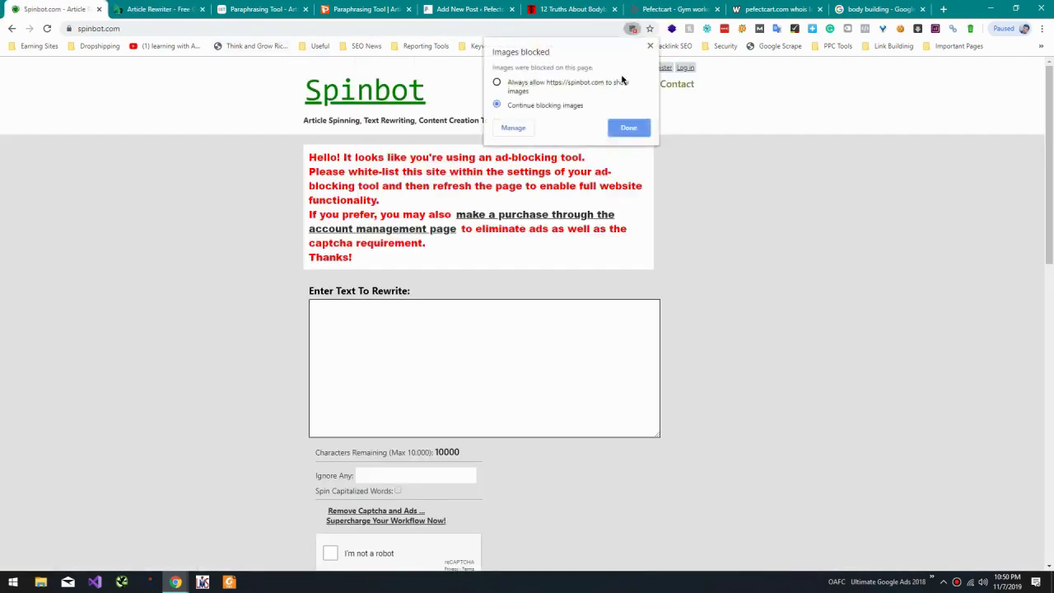
left_click(825, 143)
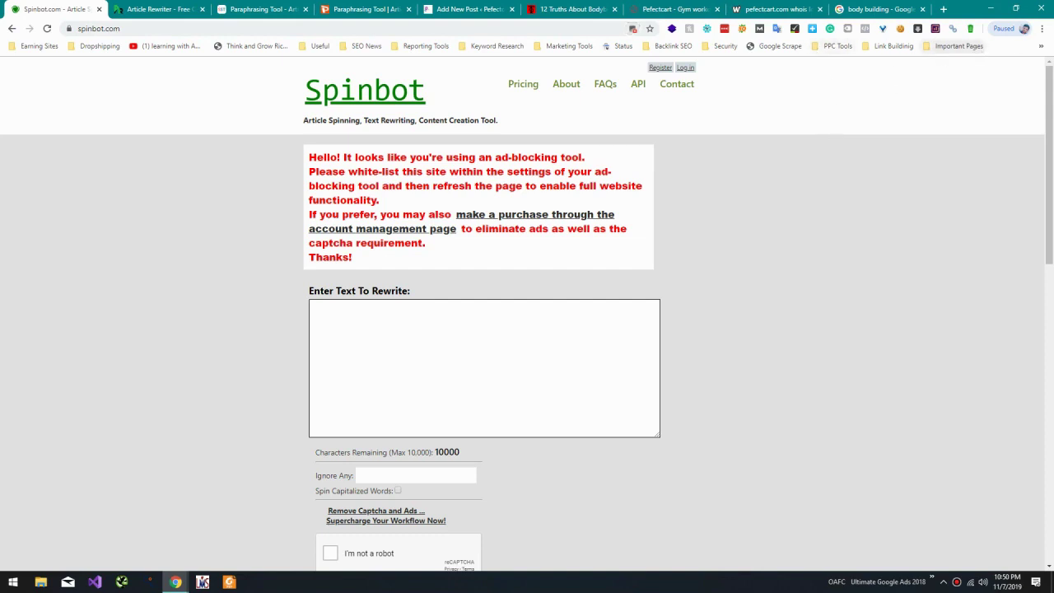
left_click(1041, 28)
left_click(955, 57)
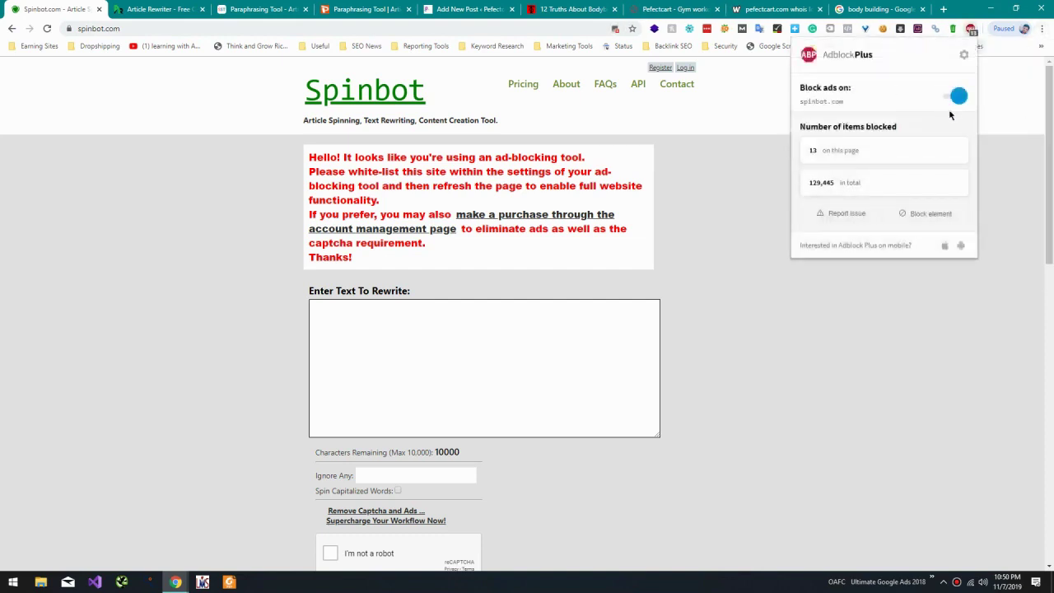
left_click(950, 97)
left_click(1041, 28)
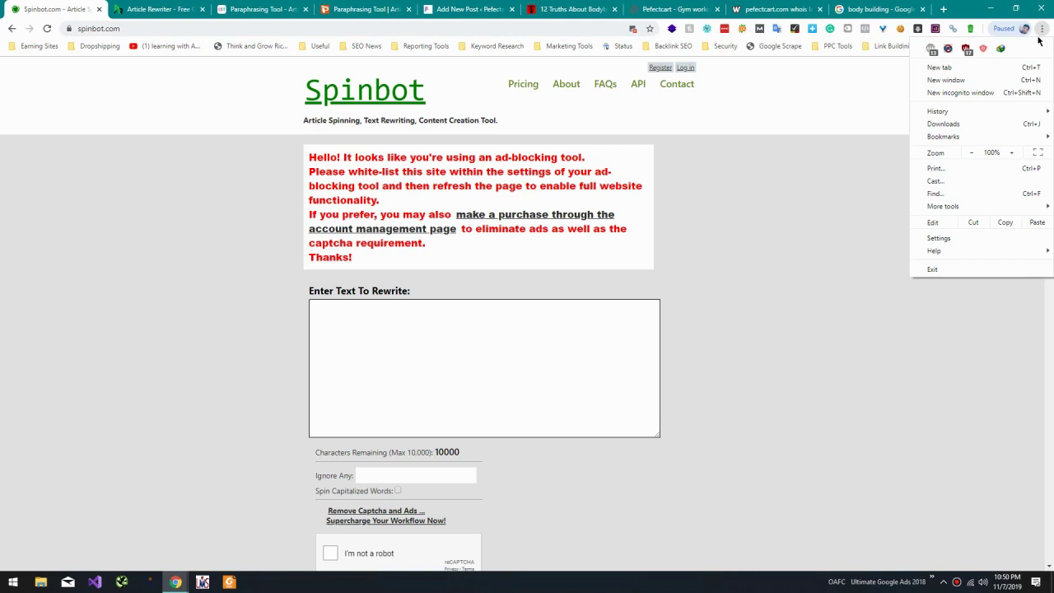
left_click(966, 50)
left_click(928, 81)
left_click(926, 185)
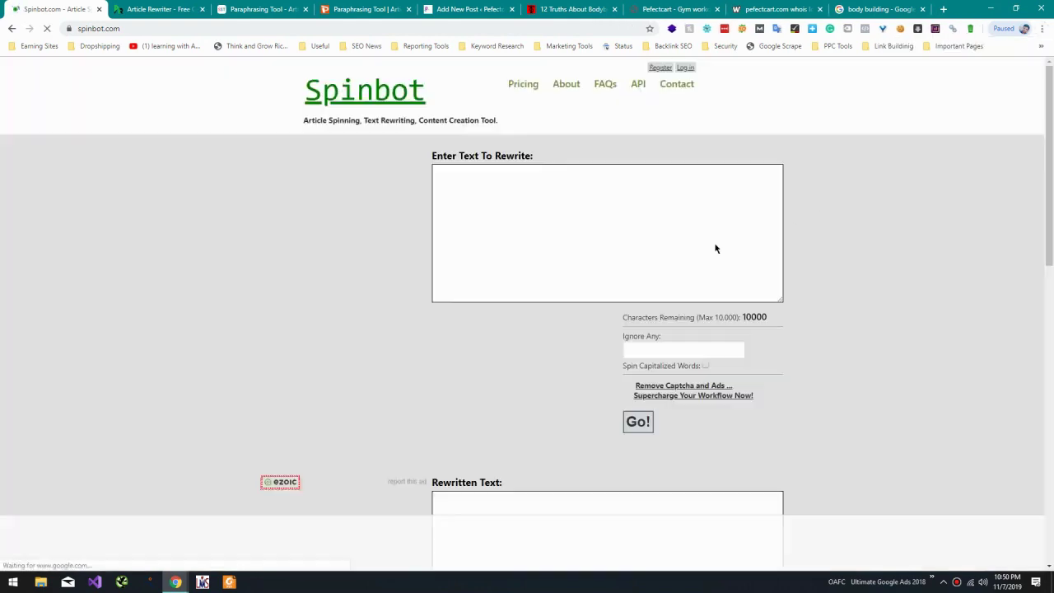
Paste the copied bodybuilding article into Spinbot as the text to rewrite
left_click(708, 240)
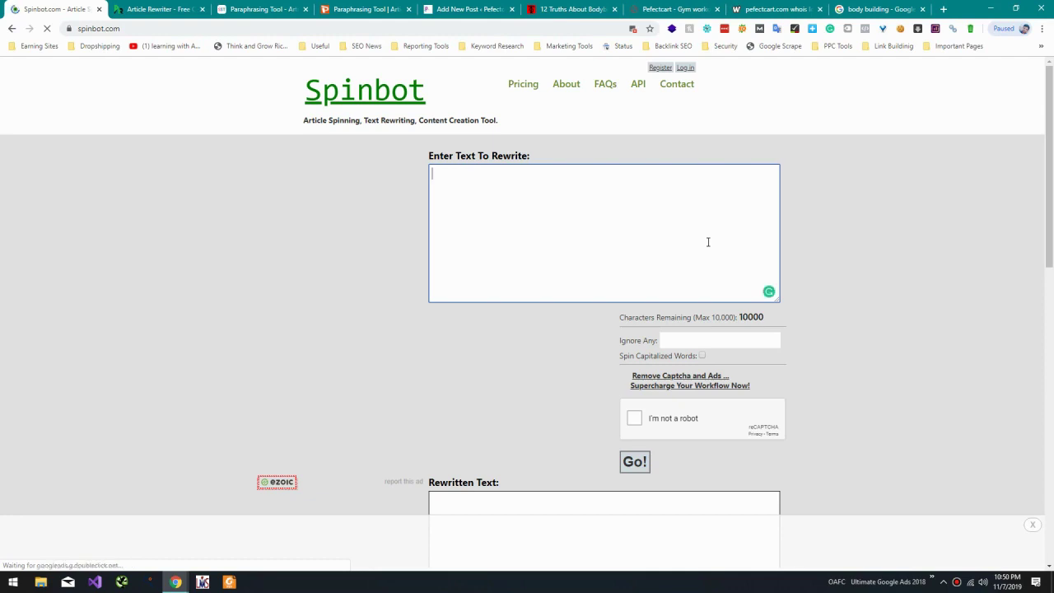
key("ctrl+v")
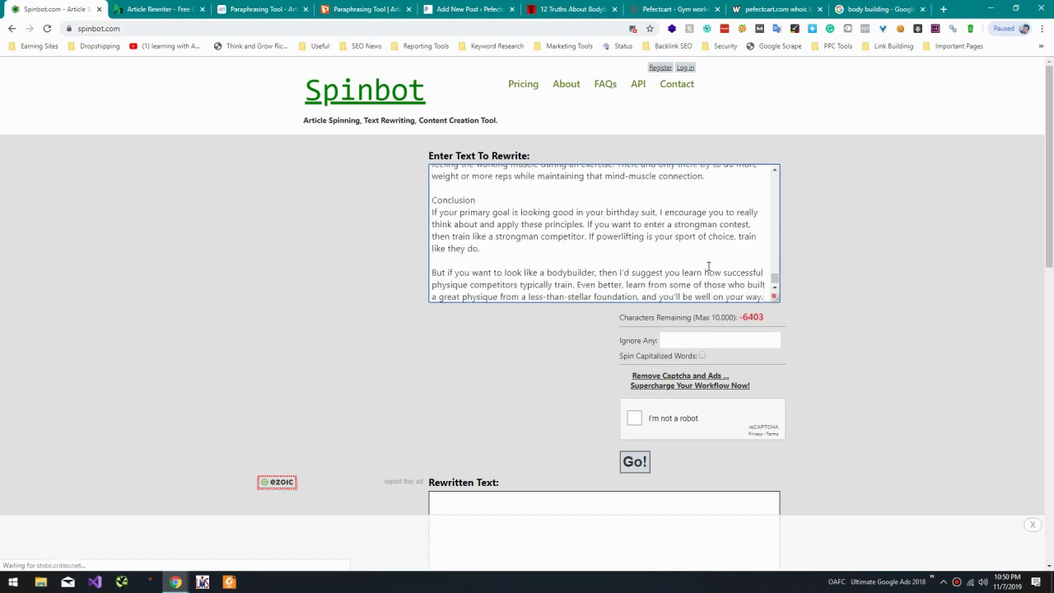
key("ctrl+a")
key("Delete")
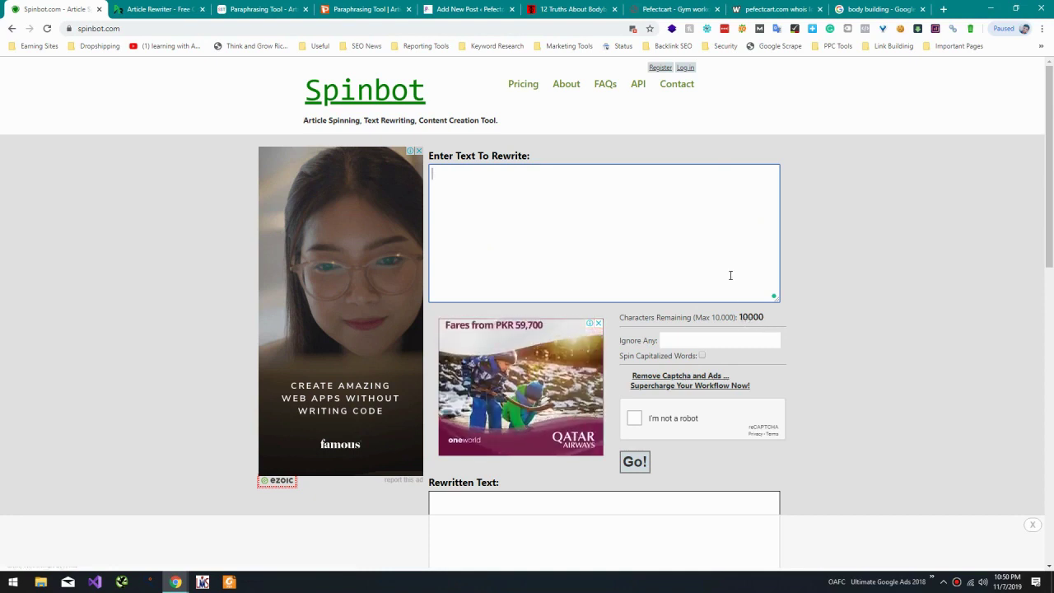
key("ctrl+v")
scroll(712, 233, "up", 15)
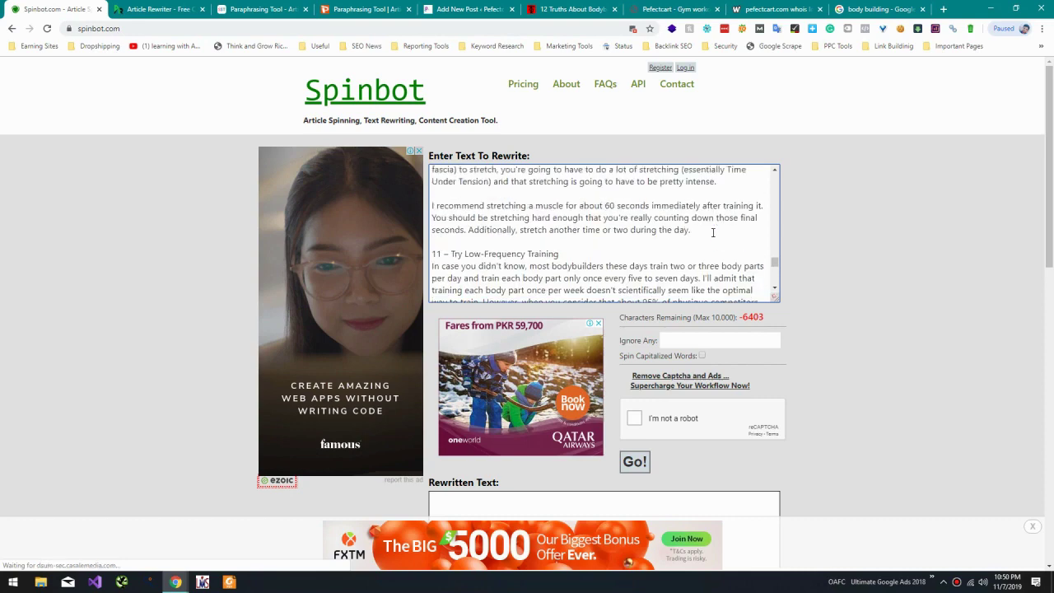
scroll(712, 214, "up", 4)
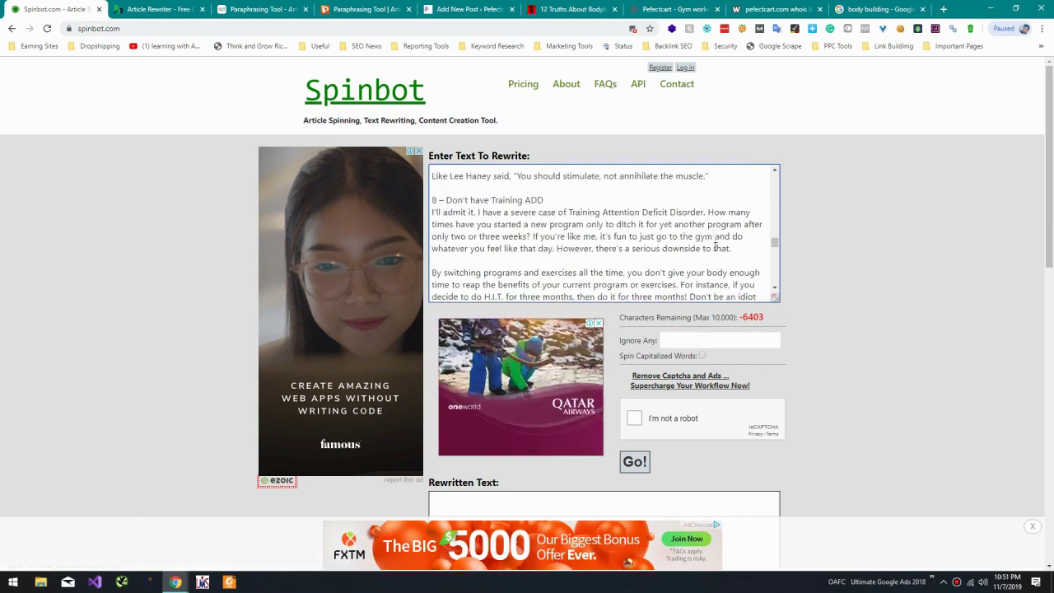
scroll(710, 193, "down", 4)
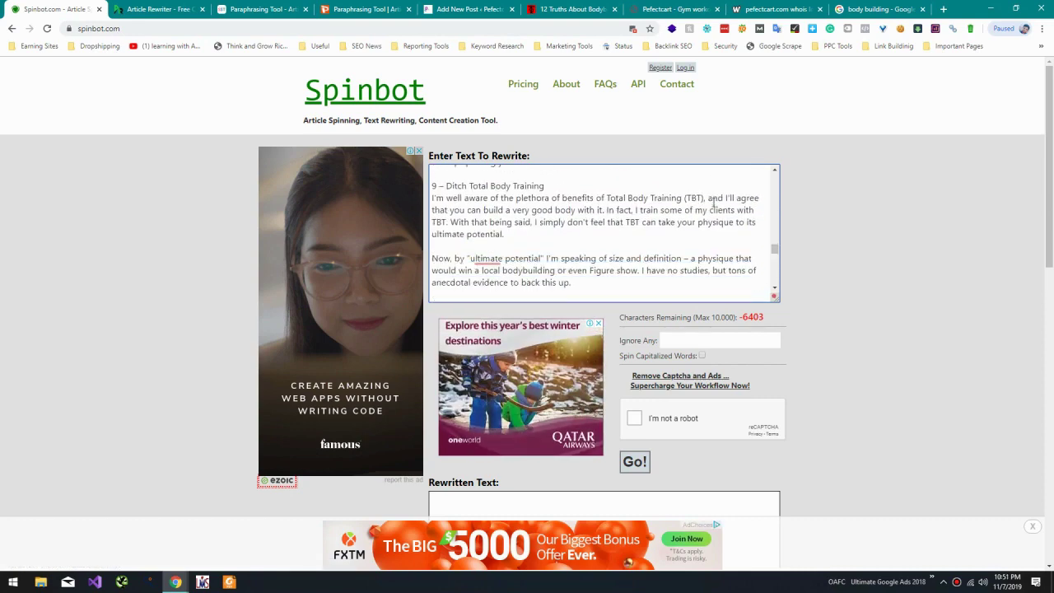
left_click(692, 188)
key("ctrl+shift+End")
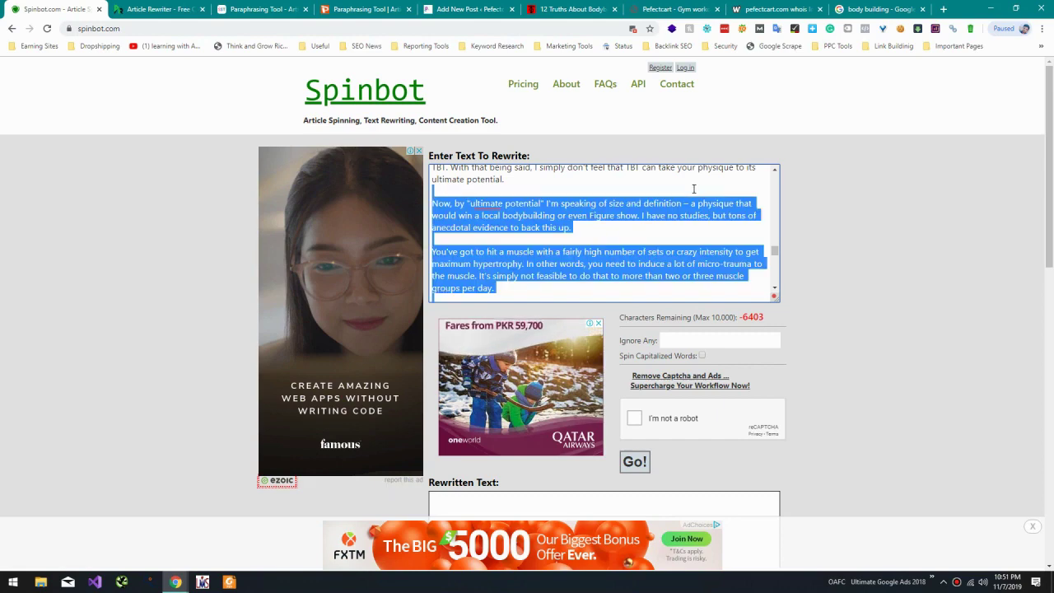
key("Delete")
key("ctrl+z")
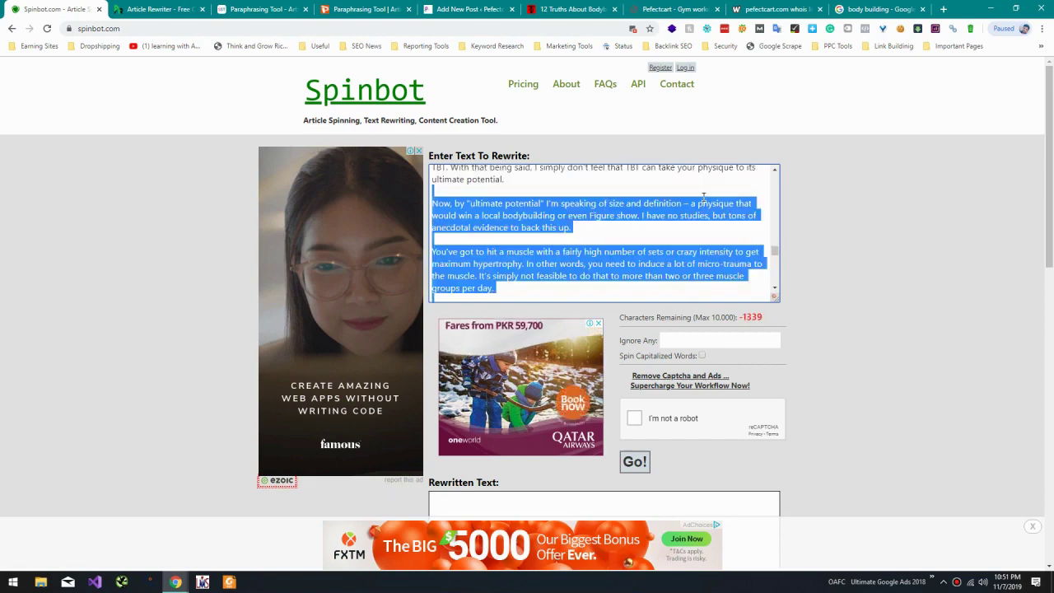
Remove the rest of the pasted article after the training-to-failure paragraph that ends with "just short of failure."
scroll(703, 196, "up", 5)
scroll(703, 196, "down", 1)
scroll(690, 200, "up", 1)
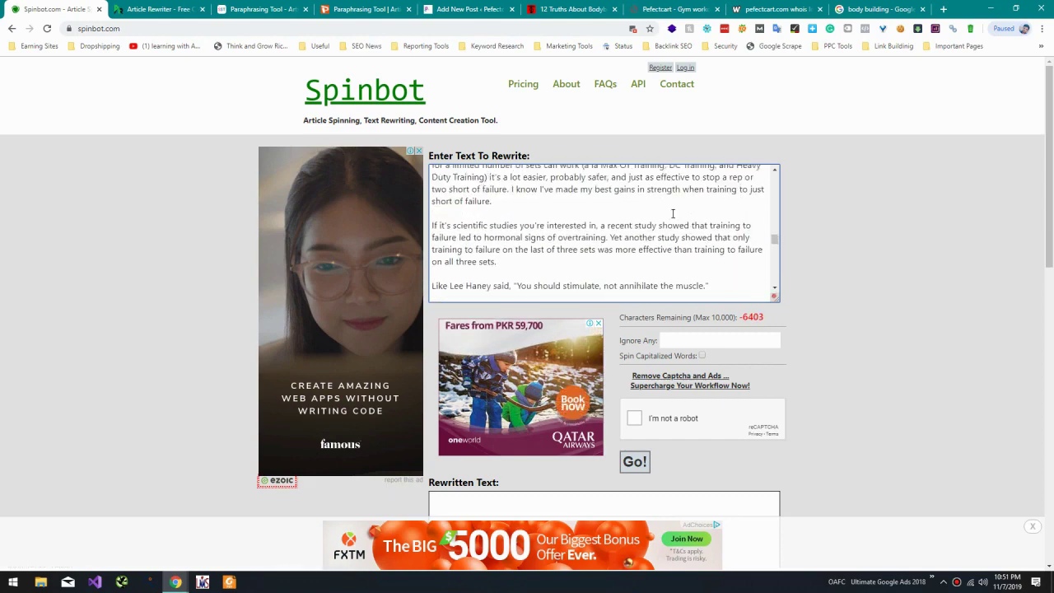
left_click(642, 205, "shift")
key("Delete")
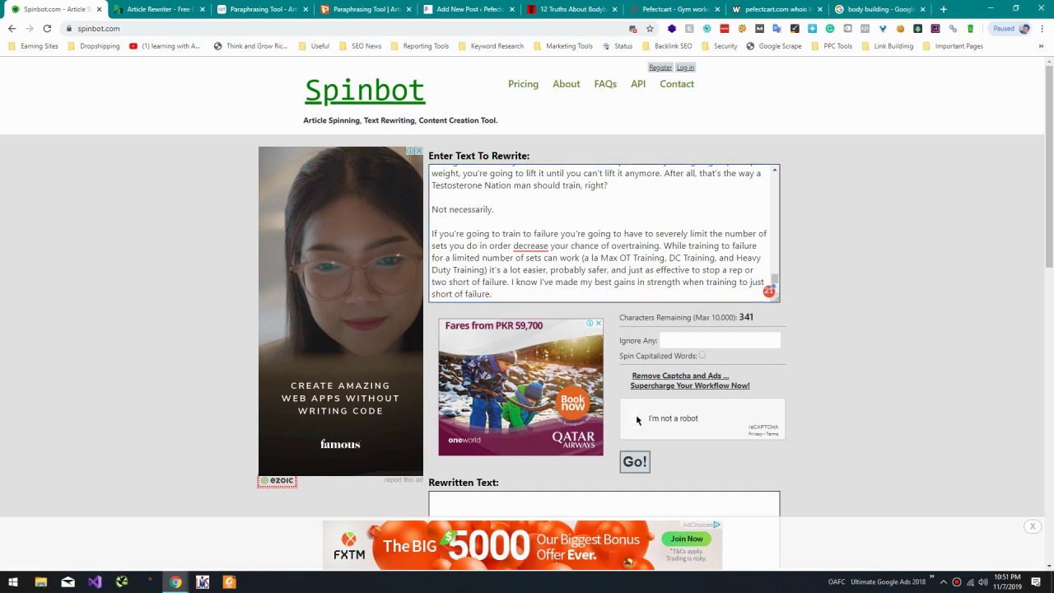
Launch Notepad++ from Windows
key("super")
key("super")
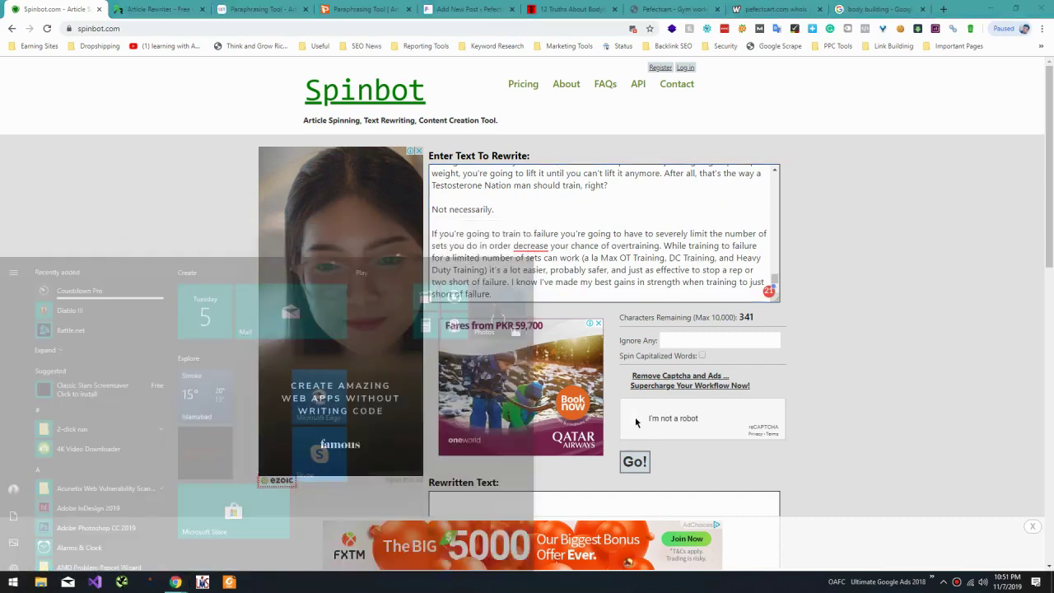
type("notepad")
key("Return")
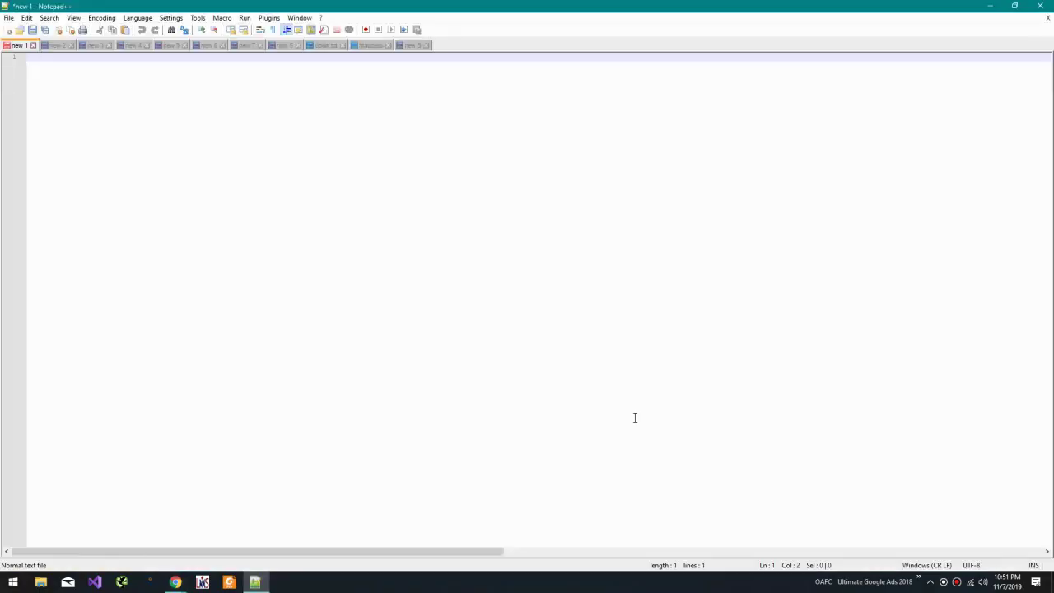
Return to Spinbot in the browser and submit the shortened article for rewriting
key("alt+Tab")
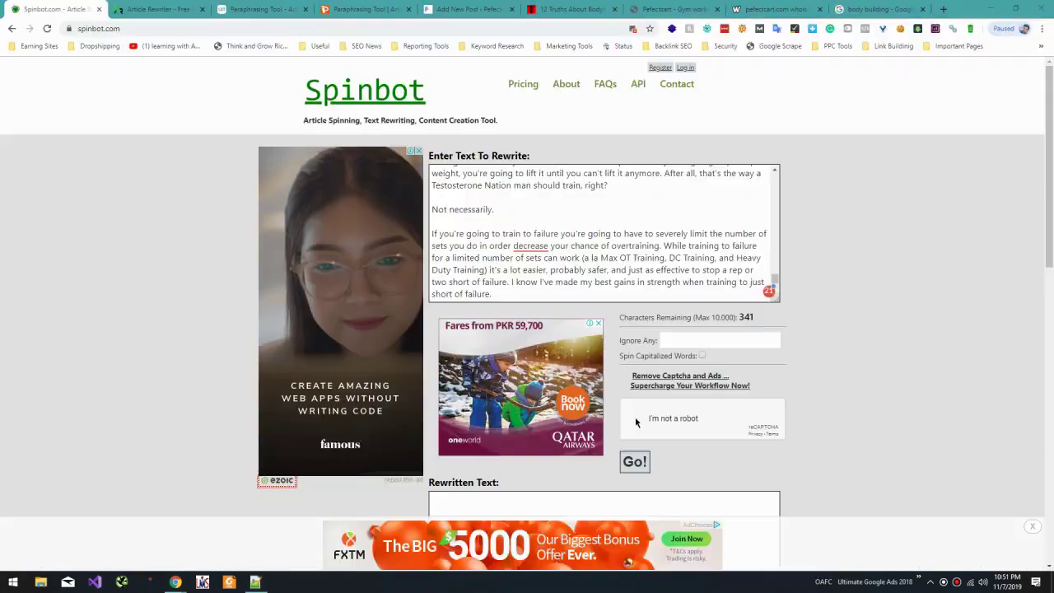
left_click(634, 462)
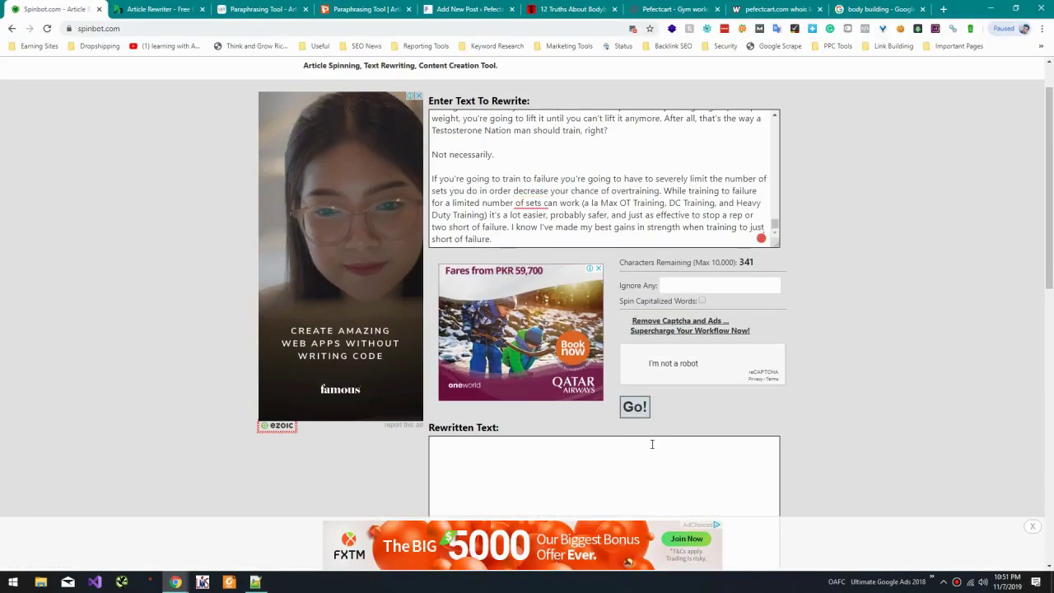
left_click(634, 407)
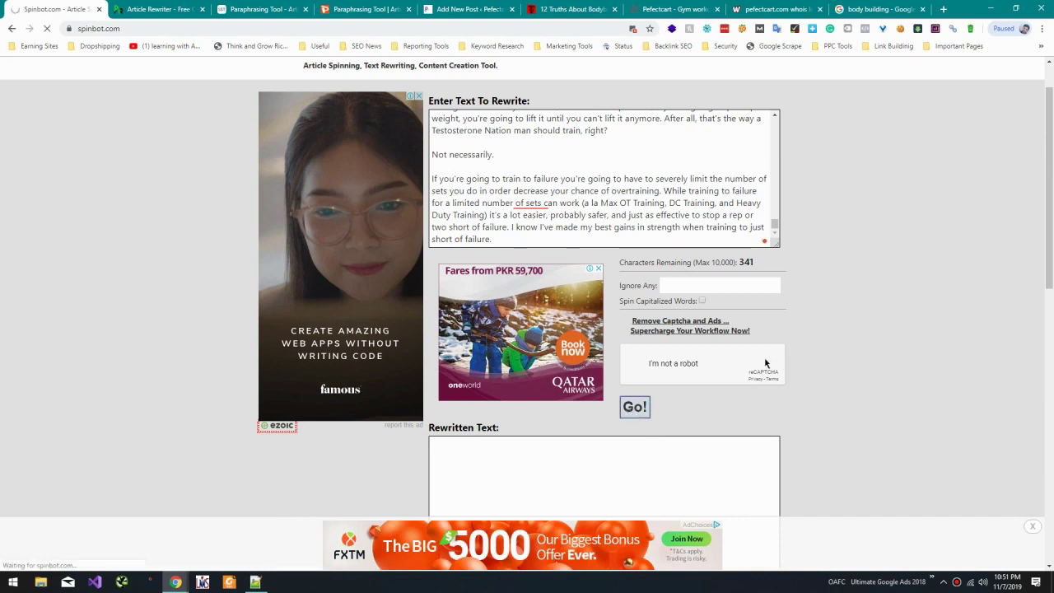